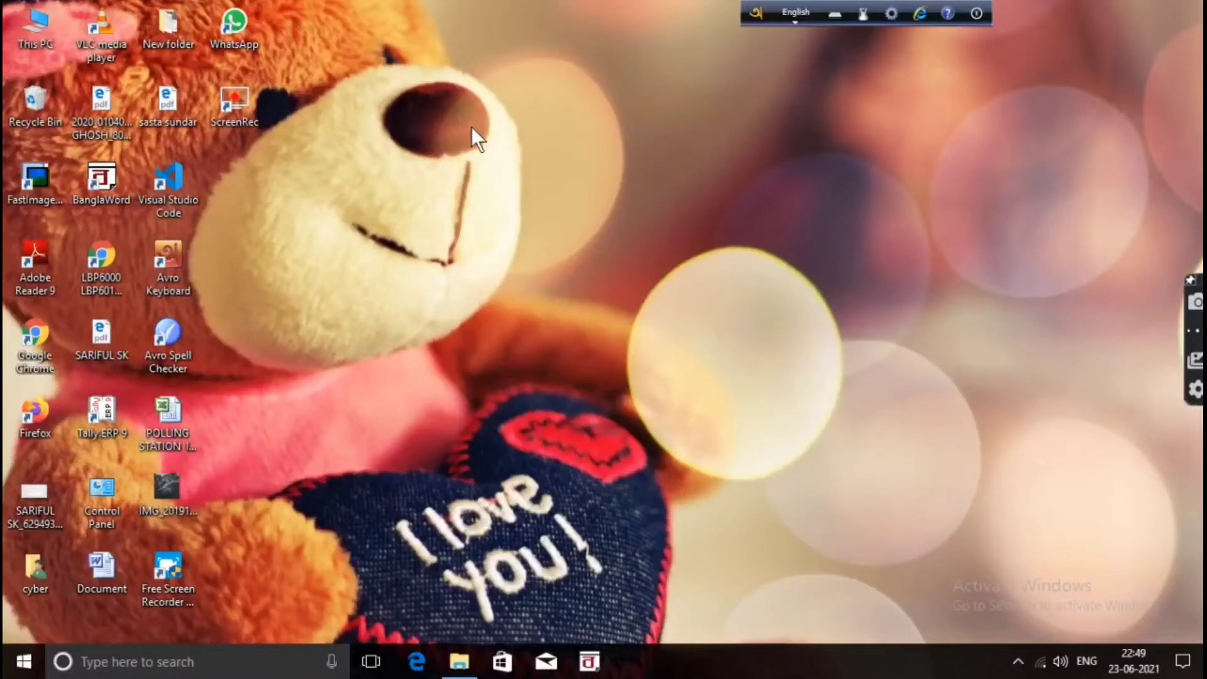
# Refresh the desktop three times from its right-click menu, then open Windows Search.
pyautogui.rightClick(457, 180)
pyautogui.rightClick(507, 238)
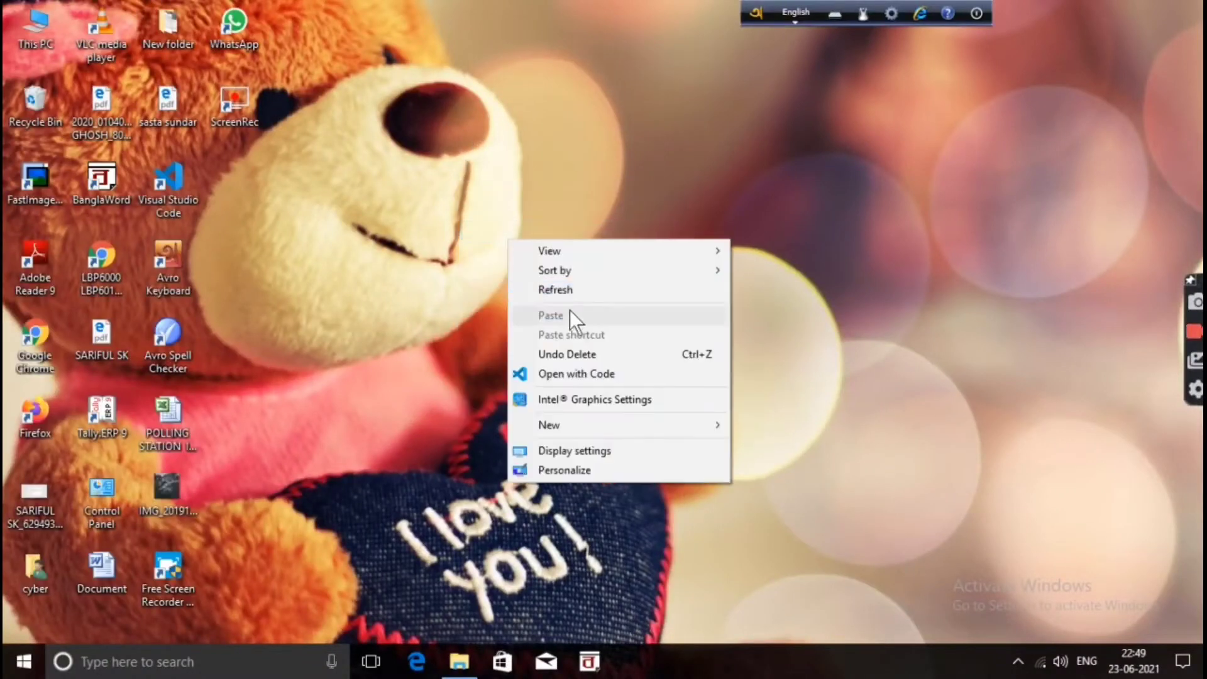
pyautogui.click(572, 287)
pyautogui.rightClick(515, 211)
pyautogui.click(547, 257)
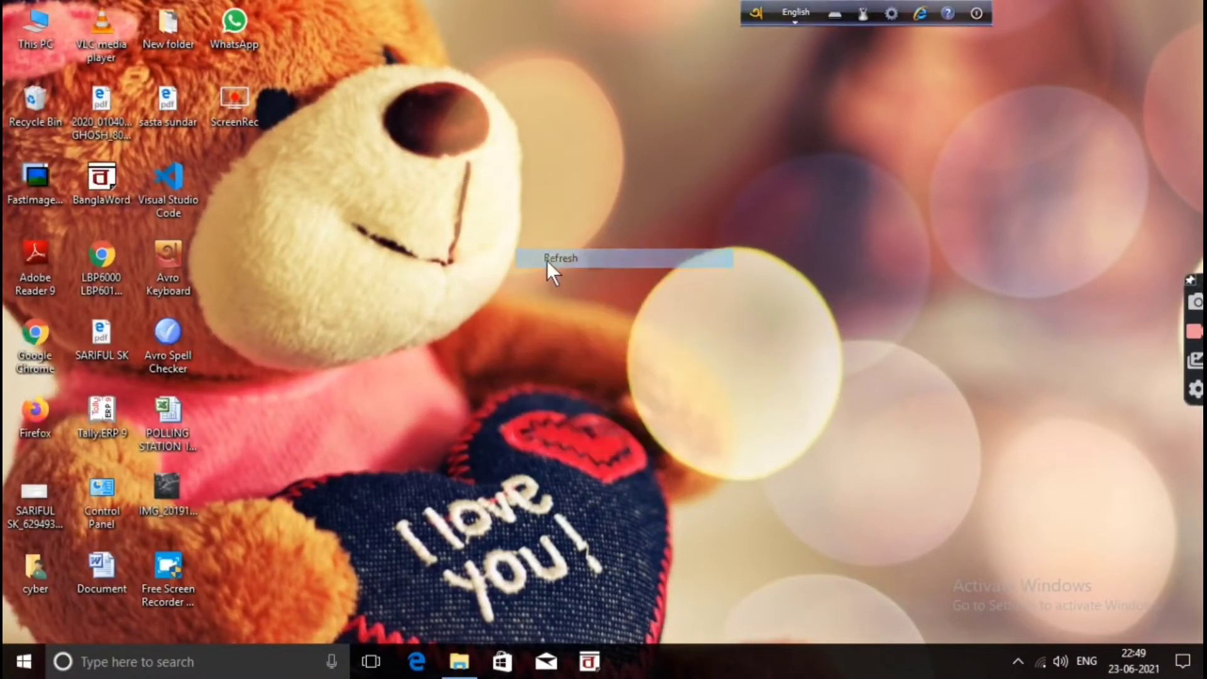
pyautogui.rightClick(534, 244)
pyautogui.click(569, 301)
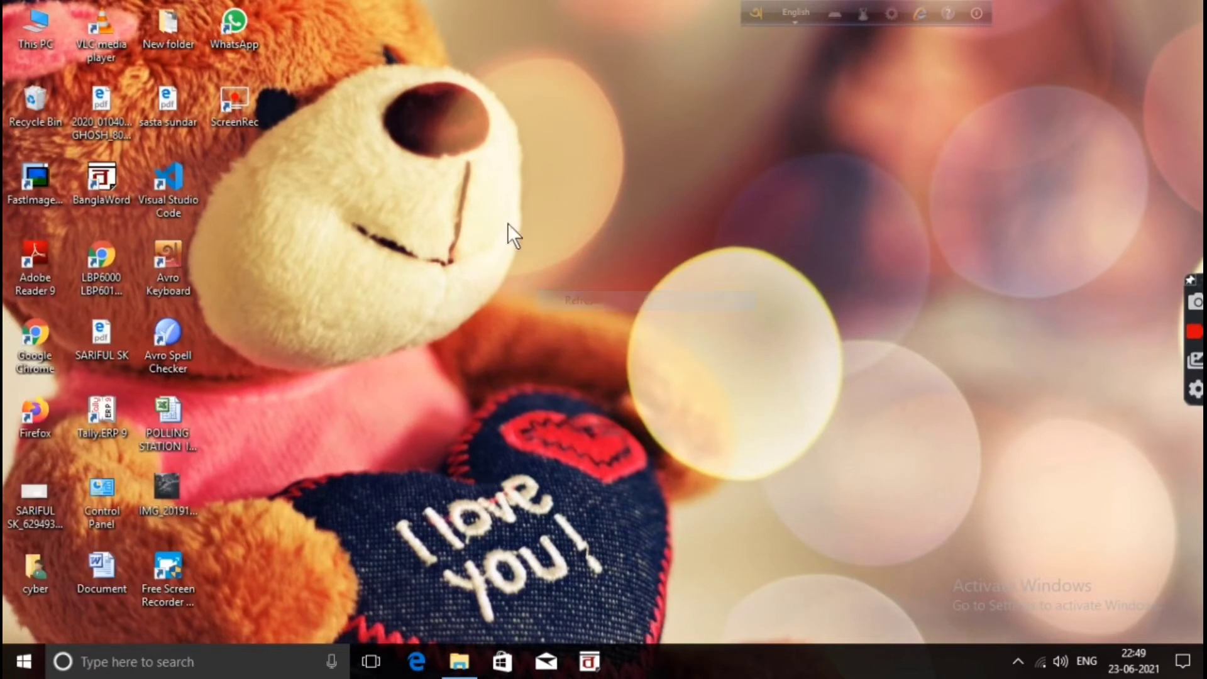
pyautogui.click(280, 661)
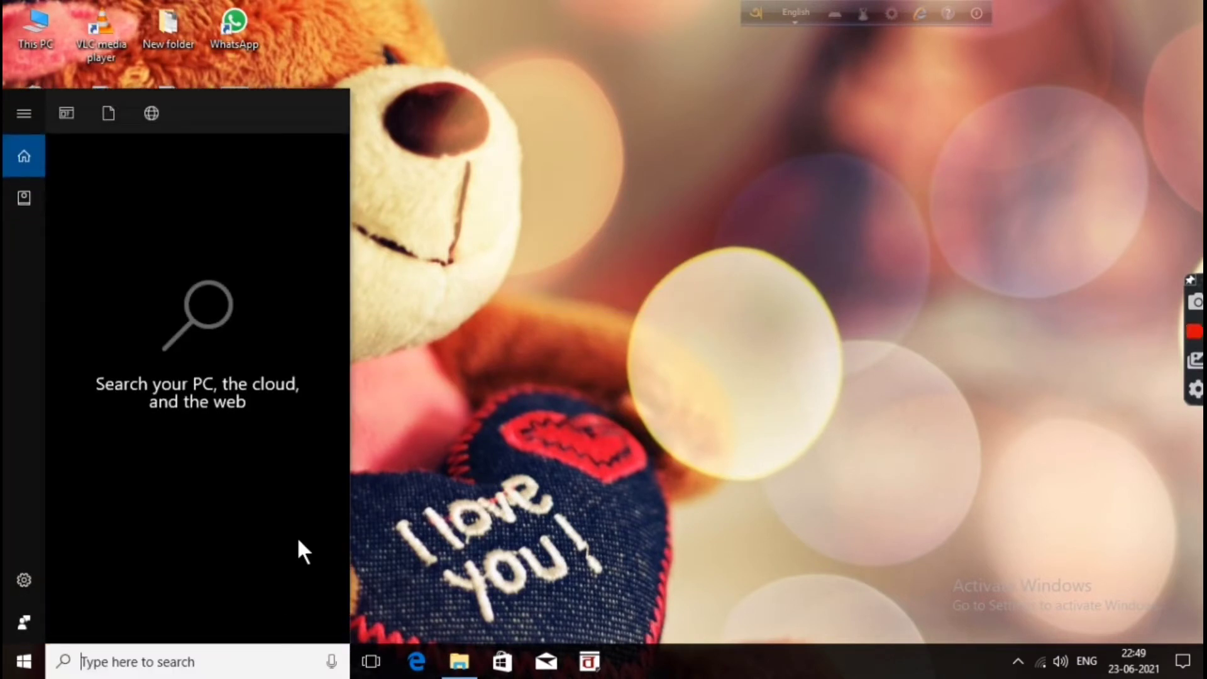
# Search for 'Mic' and launch Microsoft Word to a blank Document1.
pyautogui.write('Mic')
pyautogui.press('Return')
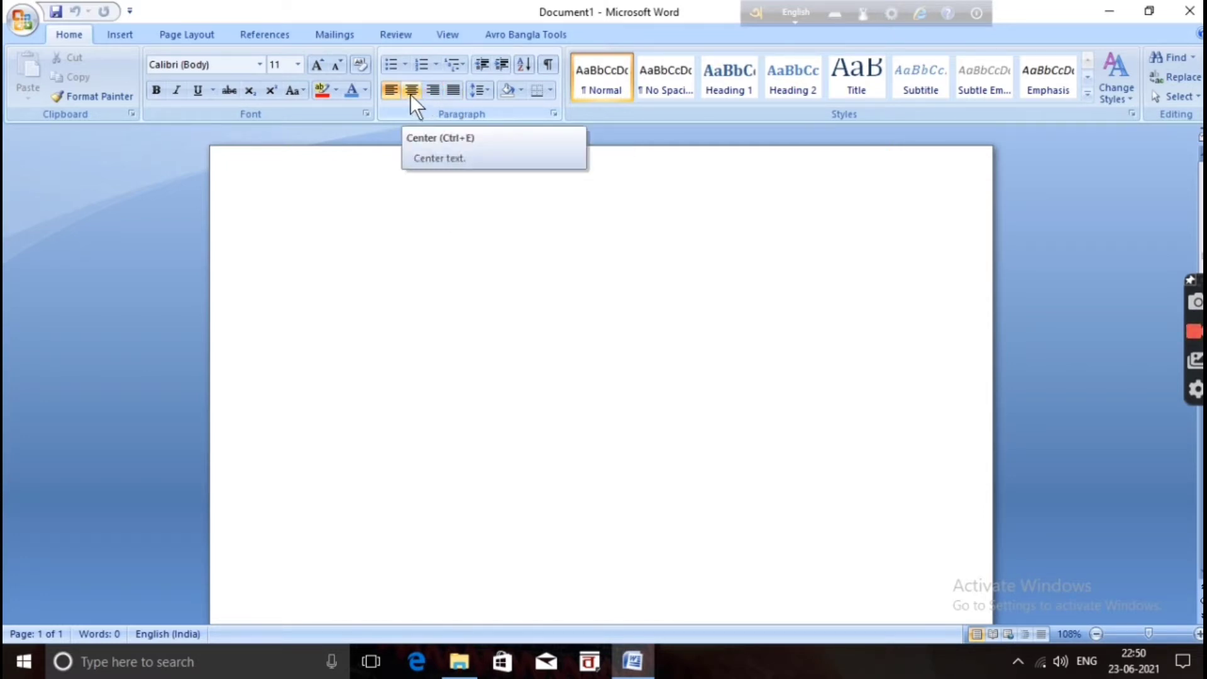
# Type a centred, bold, underlined 'BIO-DATA' heading at the top of the page.
pyautogui.click(414, 90)
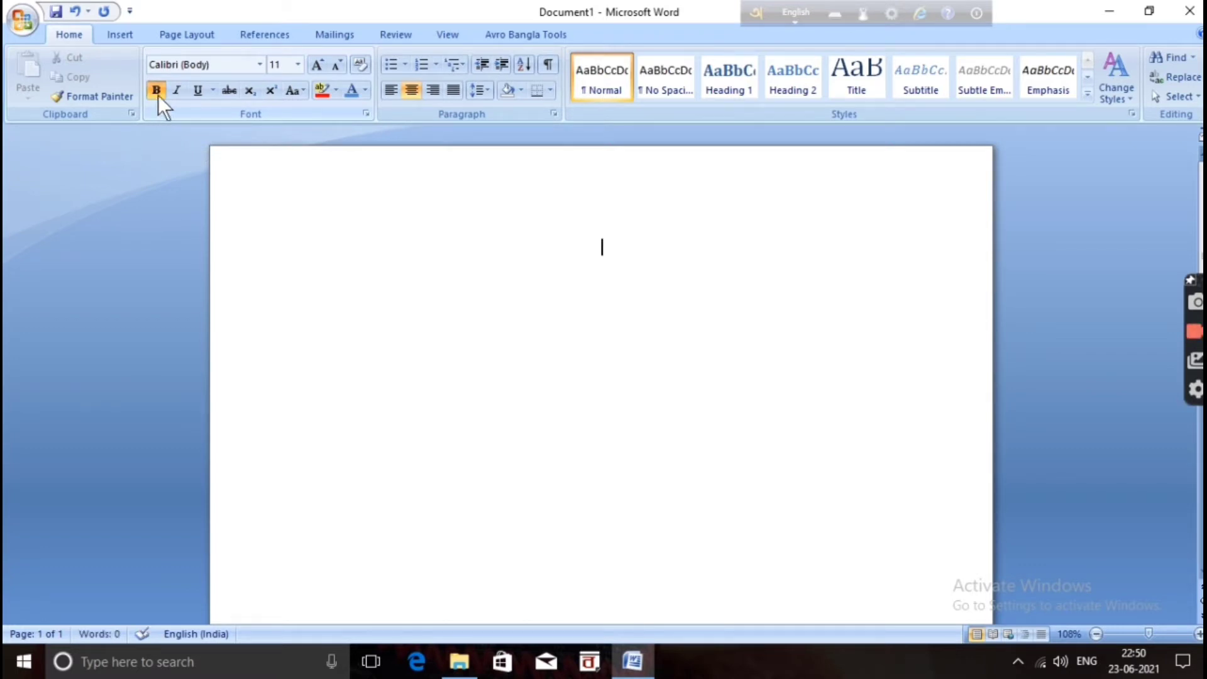
pyautogui.click(158, 91)
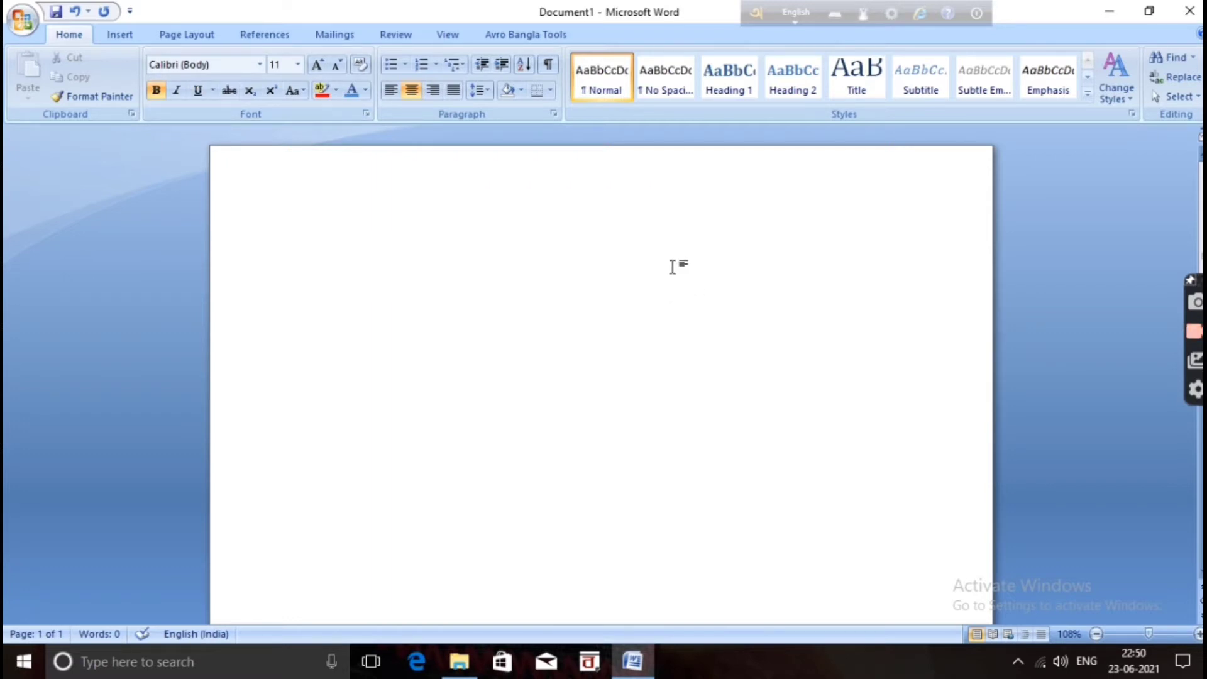
pyautogui.click(198, 93)
pyautogui.write('b')
pyautogui.write('ioda')
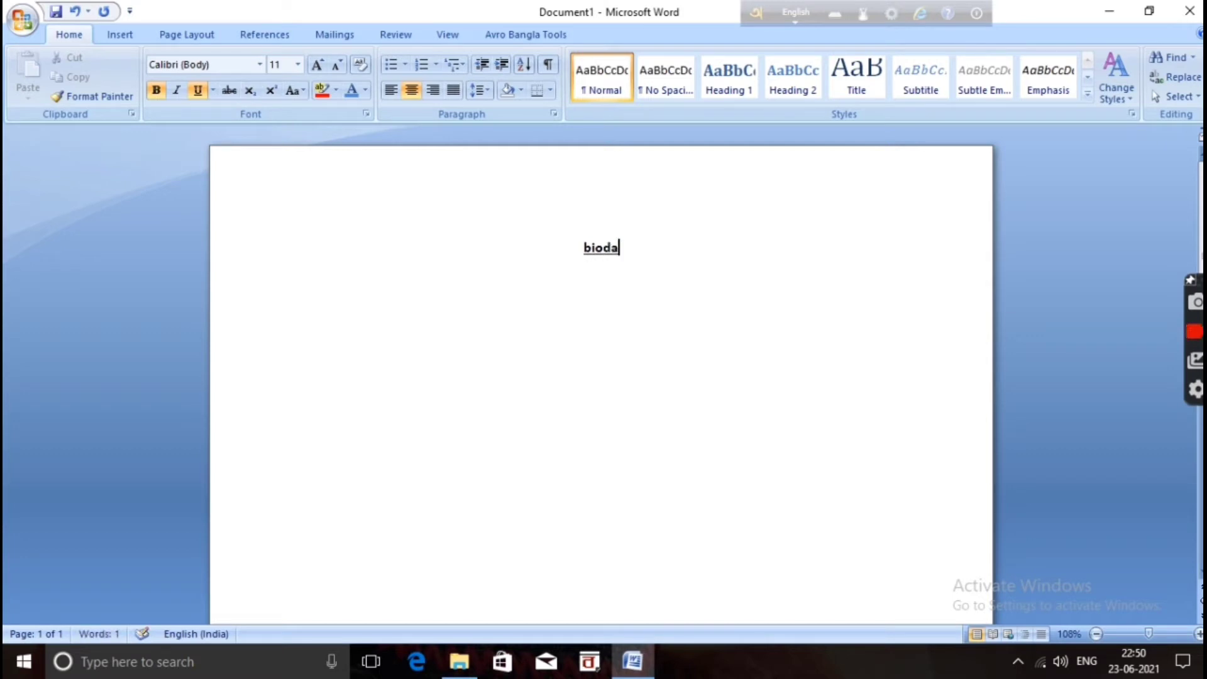
pyautogui.press('BackSpace')
pyautogui.press('BackSpace')
pyautogui.press('BackSpace')
pyautogui.press('BackSpace')
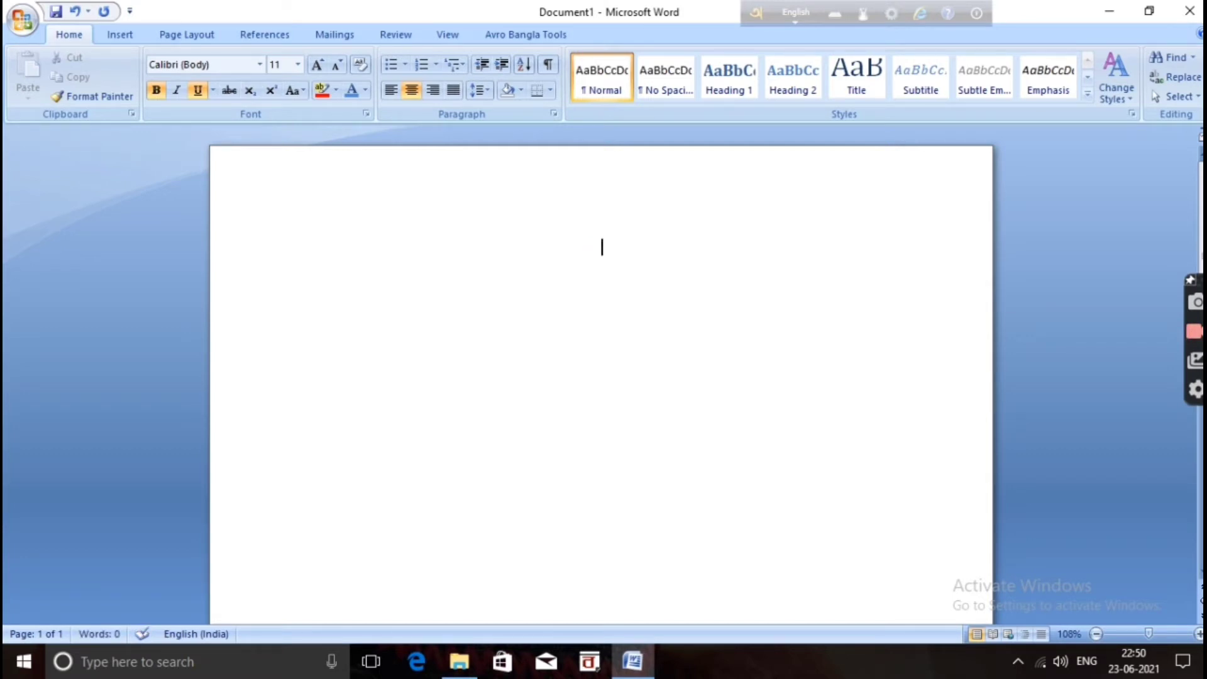
pyautogui.write('BIO')
pyautogui.write('-')
pyautogui.write('DATA')
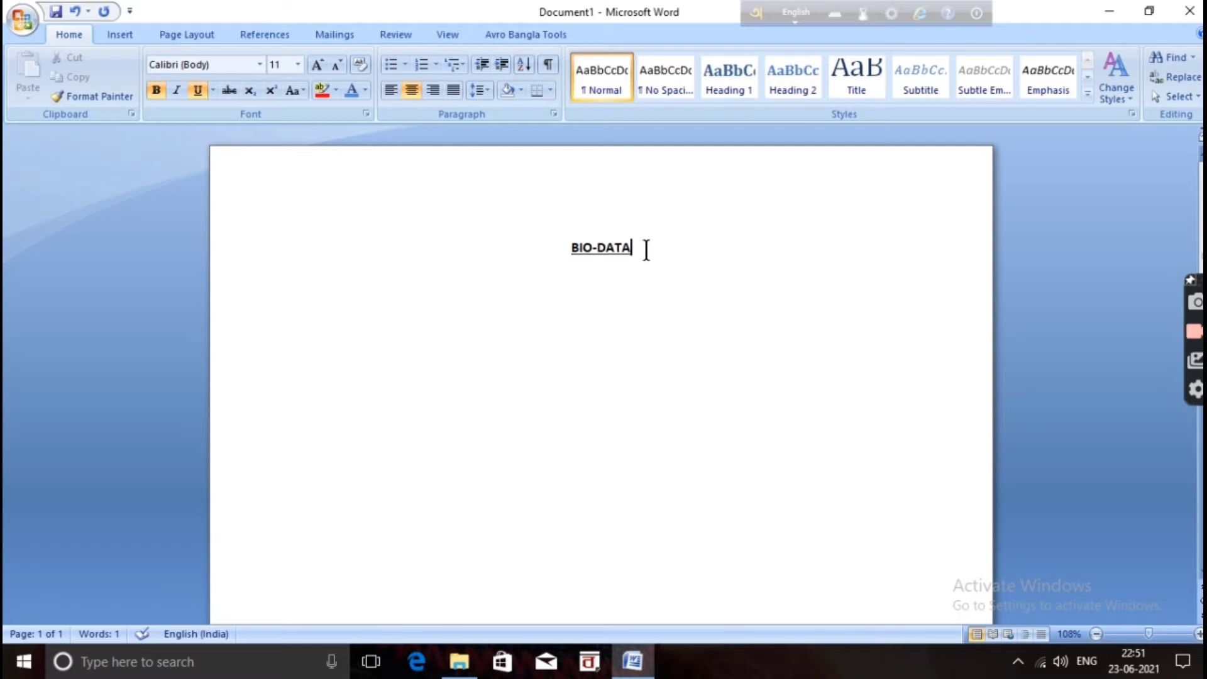
# Select the BIO-DATA heading and set its font size to 20.
pyautogui.moveTo(637, 248); pyautogui.dragTo(574, 244)
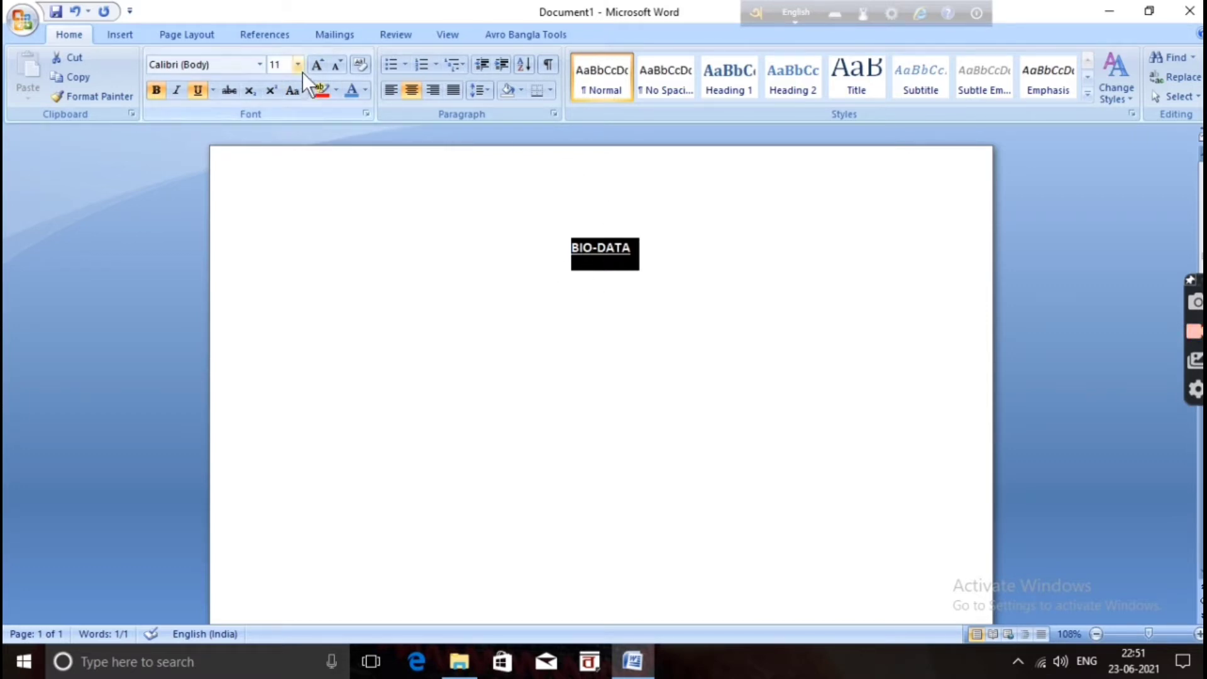
pyautogui.click(299, 65)
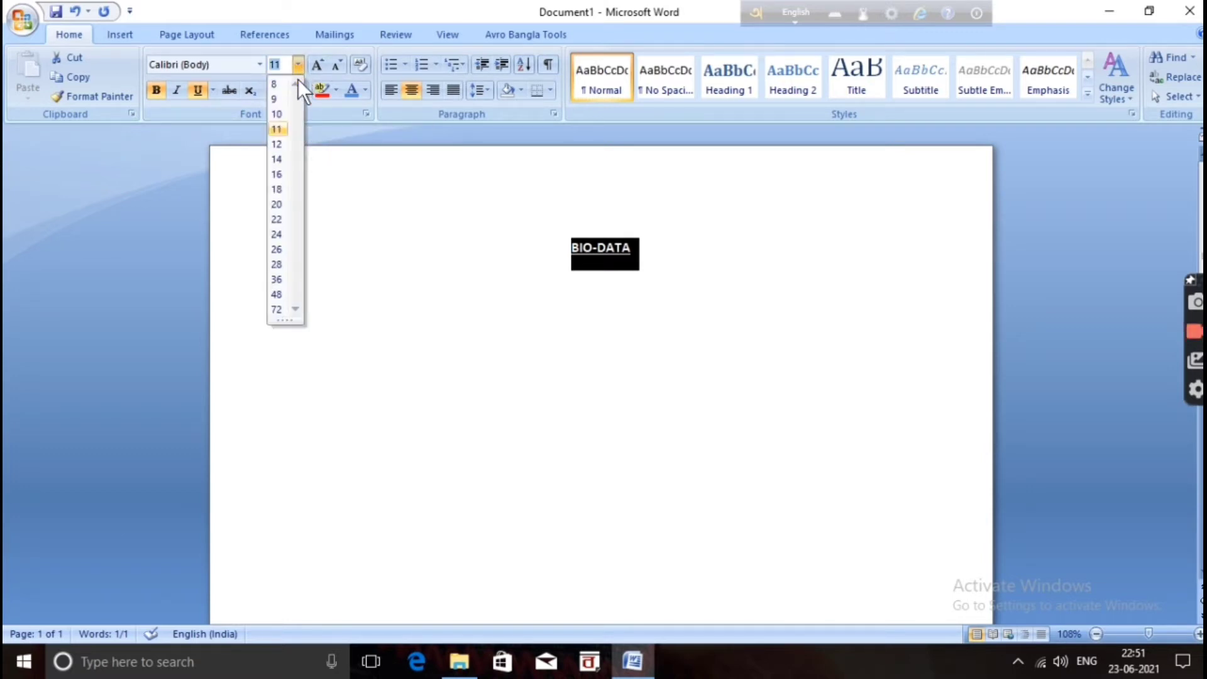
pyautogui.click(275, 205)
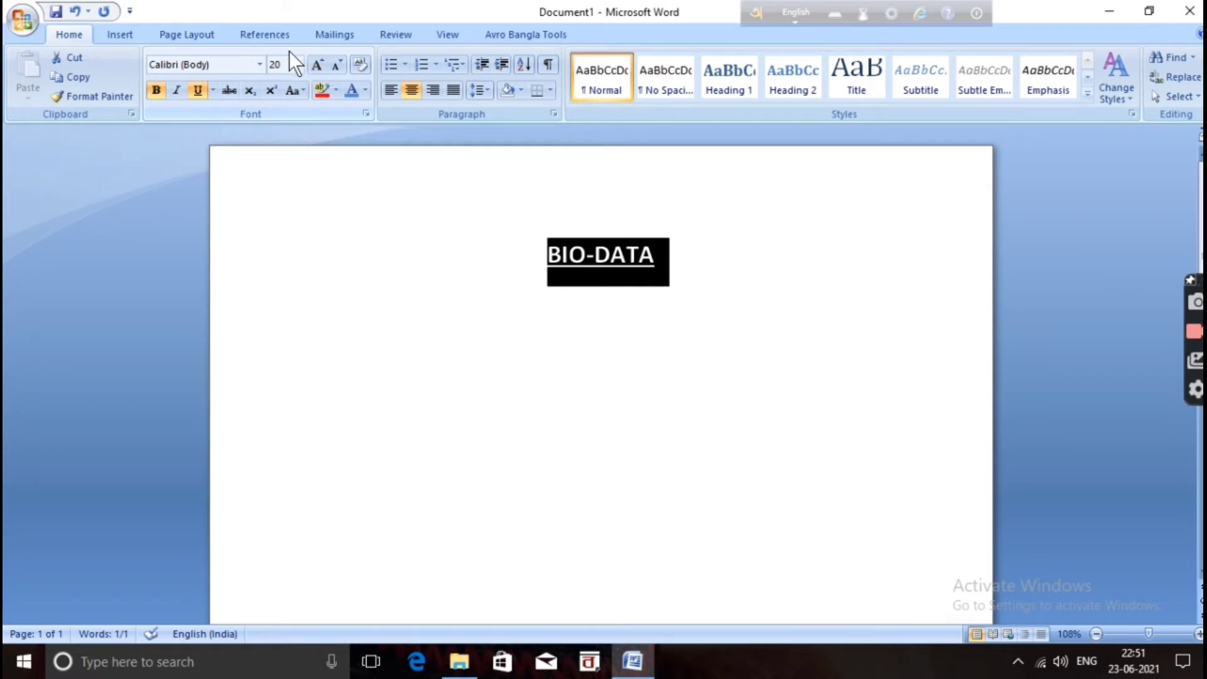
# Adjust the heading with Grow/Shrink Font until it settles at 18 pt.
pyautogui.click(322, 67)
pyautogui.click(322, 67)
pyautogui.click(322, 67)
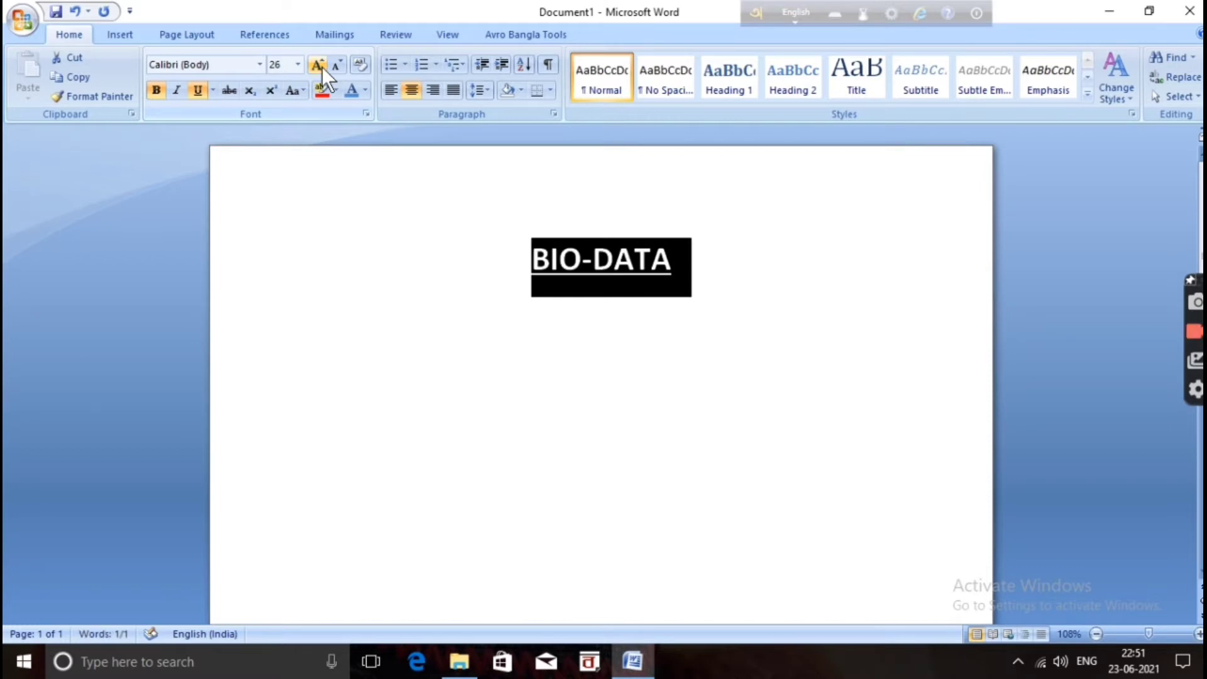
pyautogui.click(332, 67)
pyautogui.click(331, 67)
pyautogui.click(332, 67)
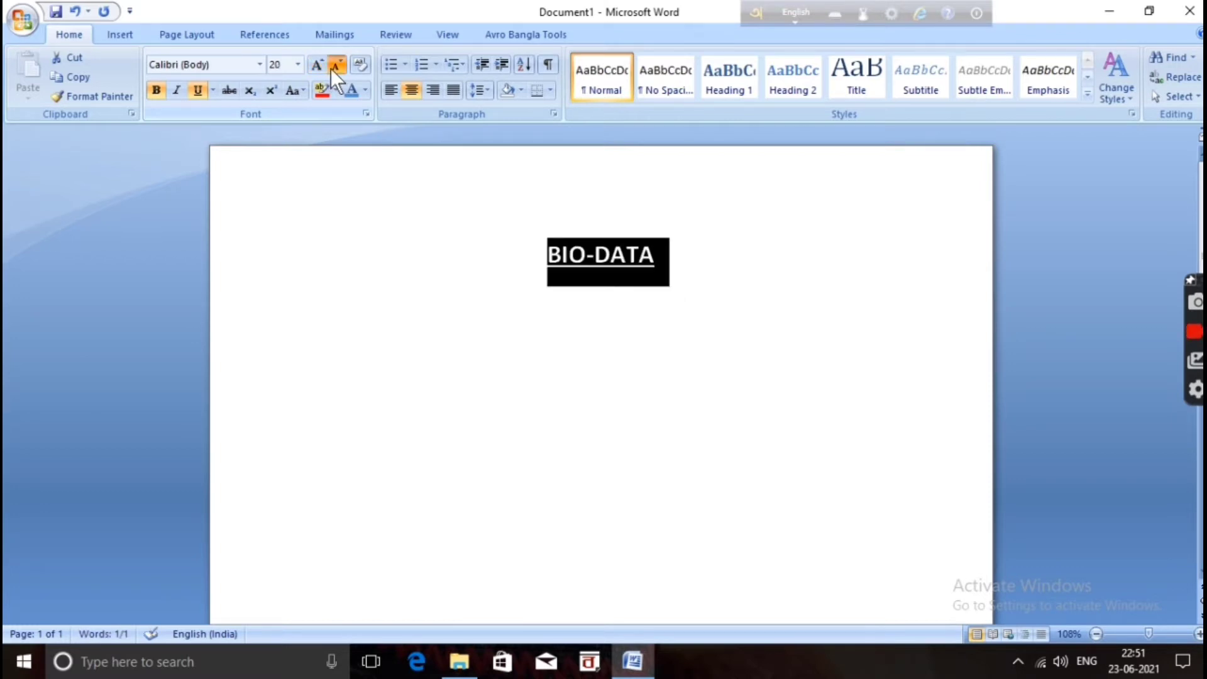
pyautogui.click(331, 66)
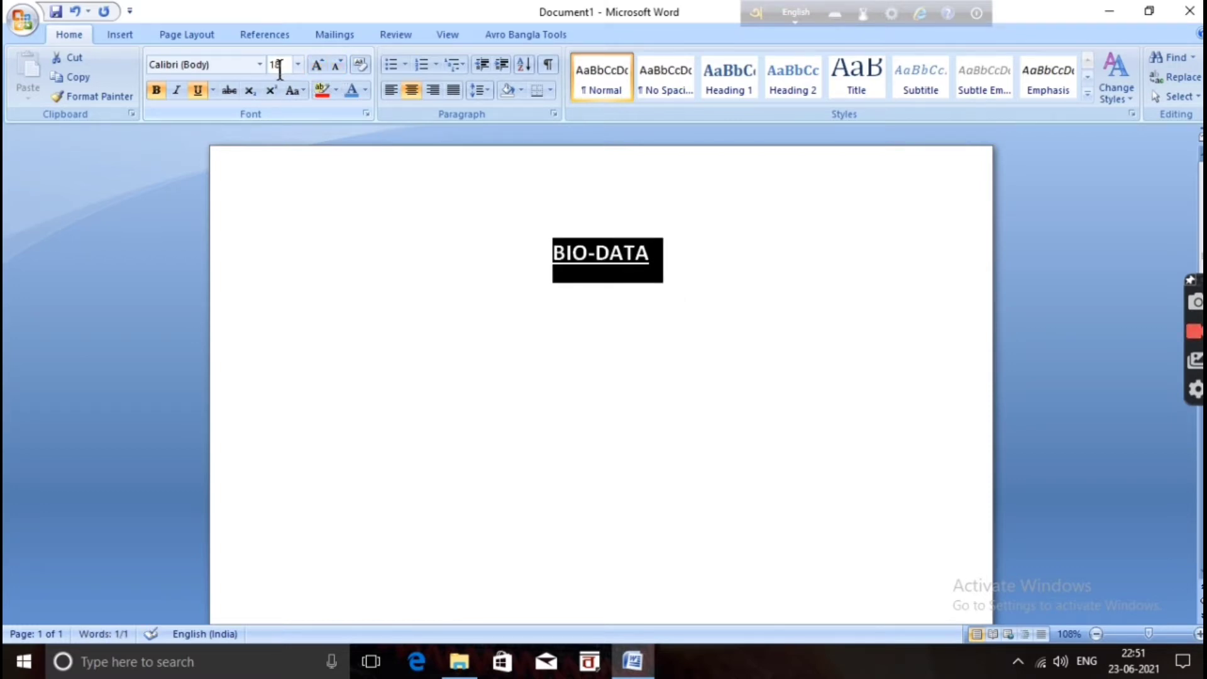
pyautogui.click(318, 67)
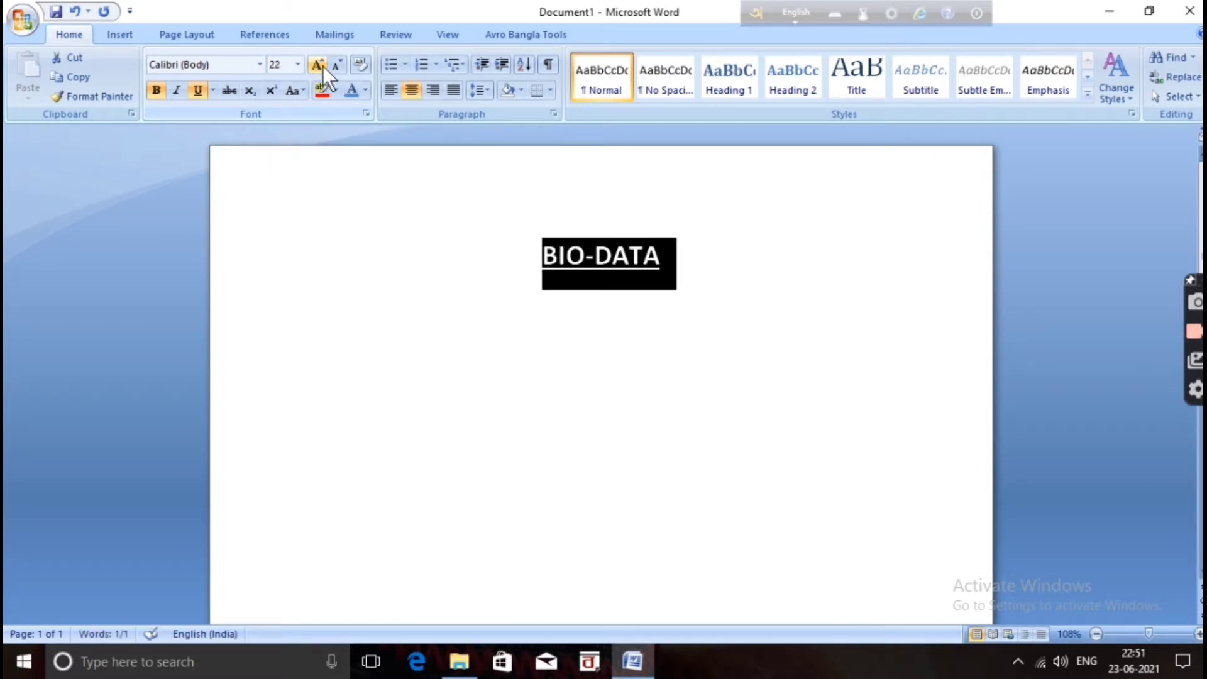
pyautogui.click(337, 64)
pyautogui.click(337, 64)
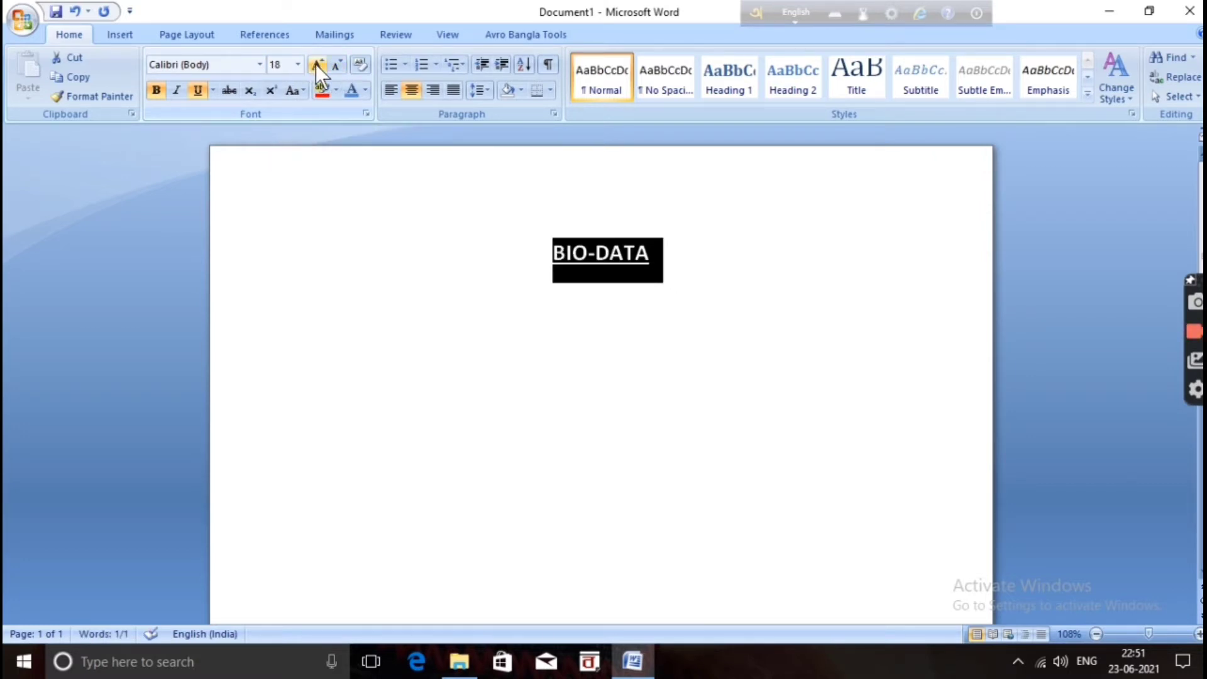
pyautogui.click(316, 64)
pyautogui.click(316, 64)
pyautogui.click(316, 64)
pyautogui.click(337, 67)
pyautogui.click(337, 66)
pyautogui.click(338, 66)
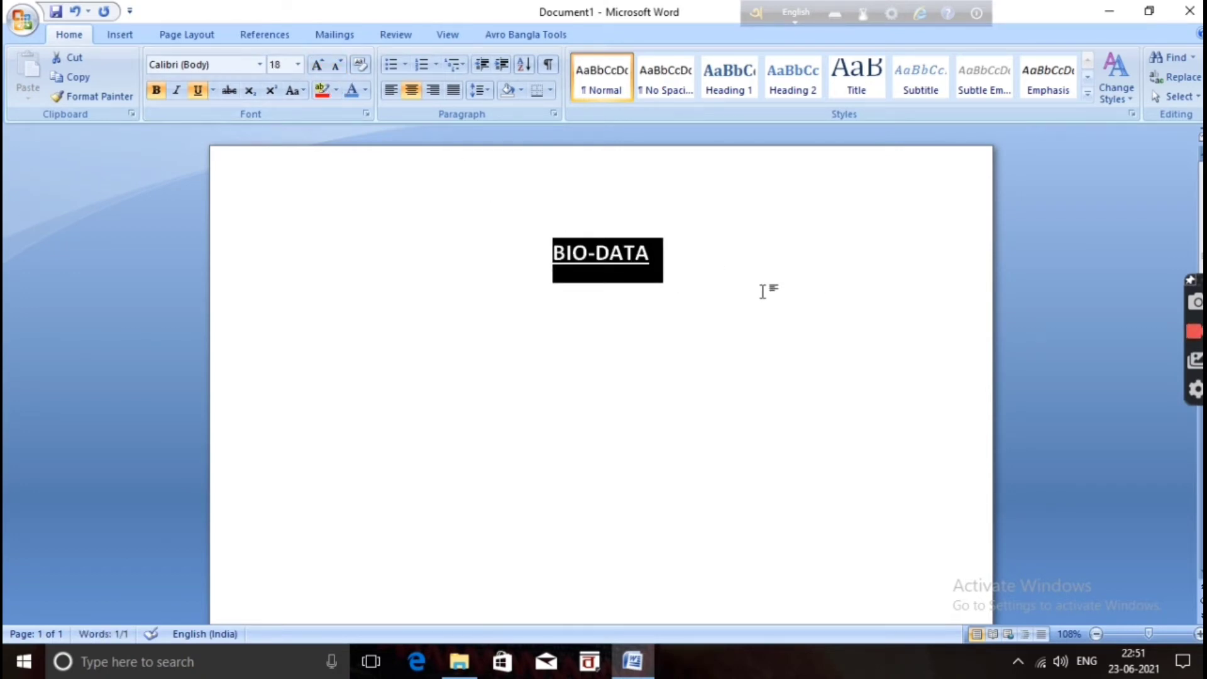
pyautogui.click(703, 277)
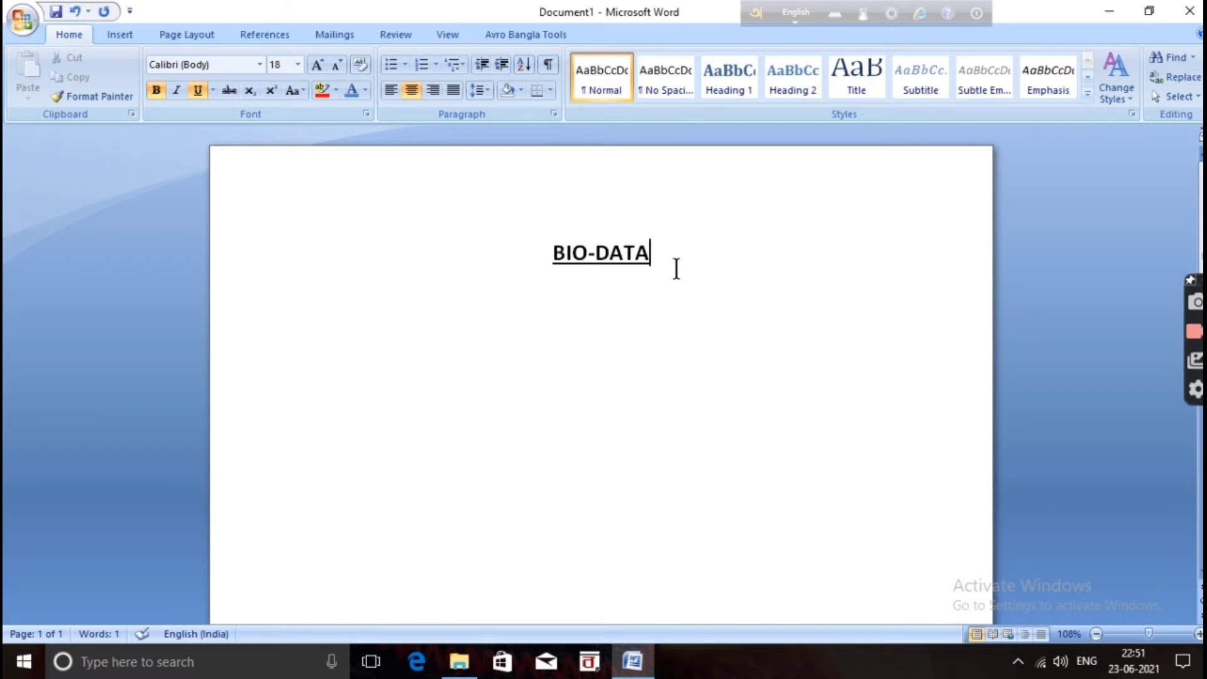
# Add a left-aligned, non-underlined bold 'NAME' label at size 12 below the heading.
pyautogui.press('Return')
pyautogui.click(384, 90)
pyautogui.click(198, 89)
pyautogui.write('N')
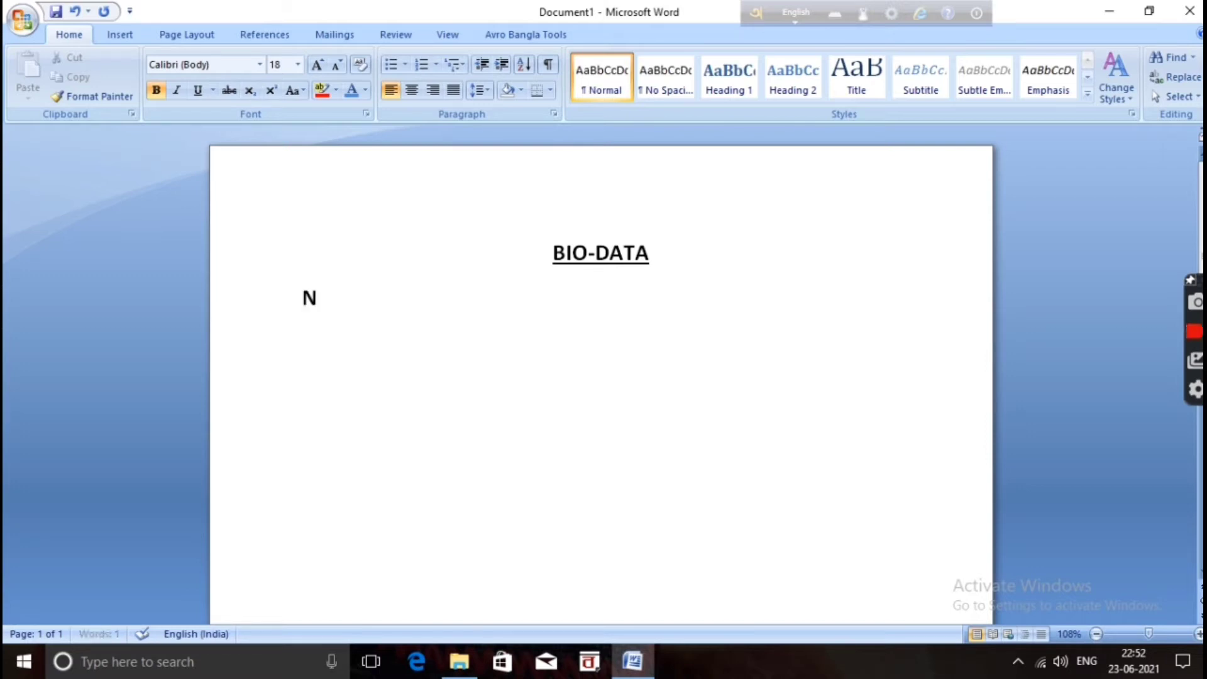
pyautogui.write('AME')
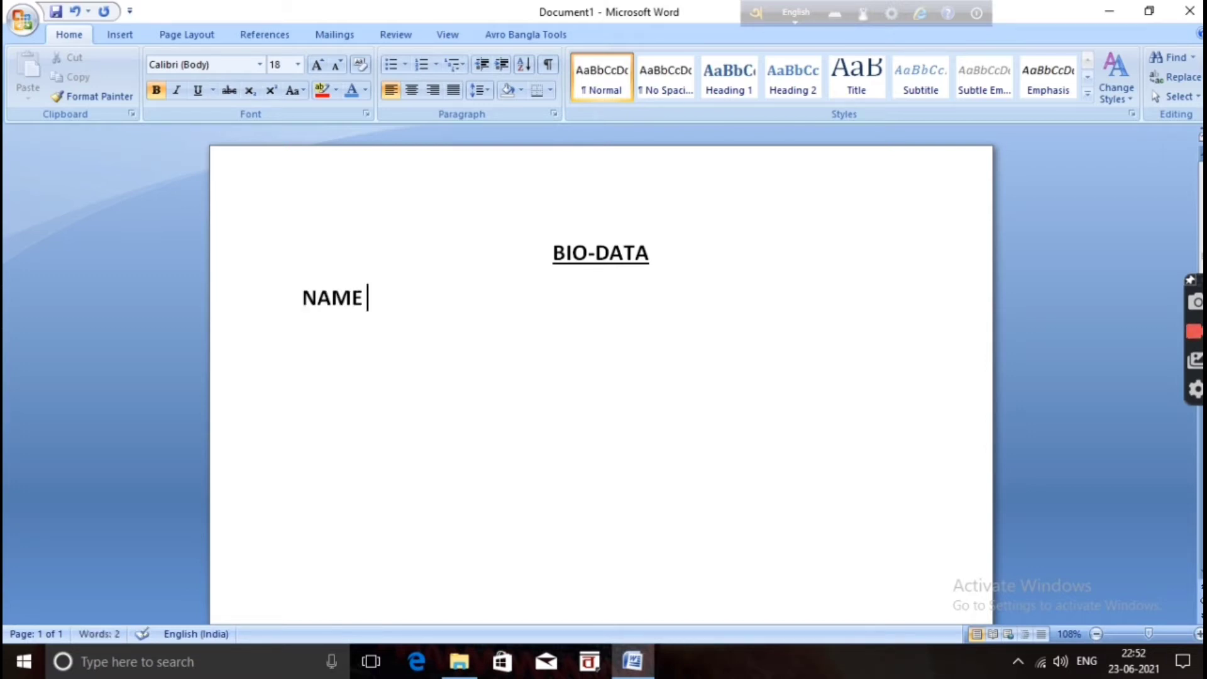
pyautogui.moveTo(375, 300); pyautogui.dragTo(291, 305)
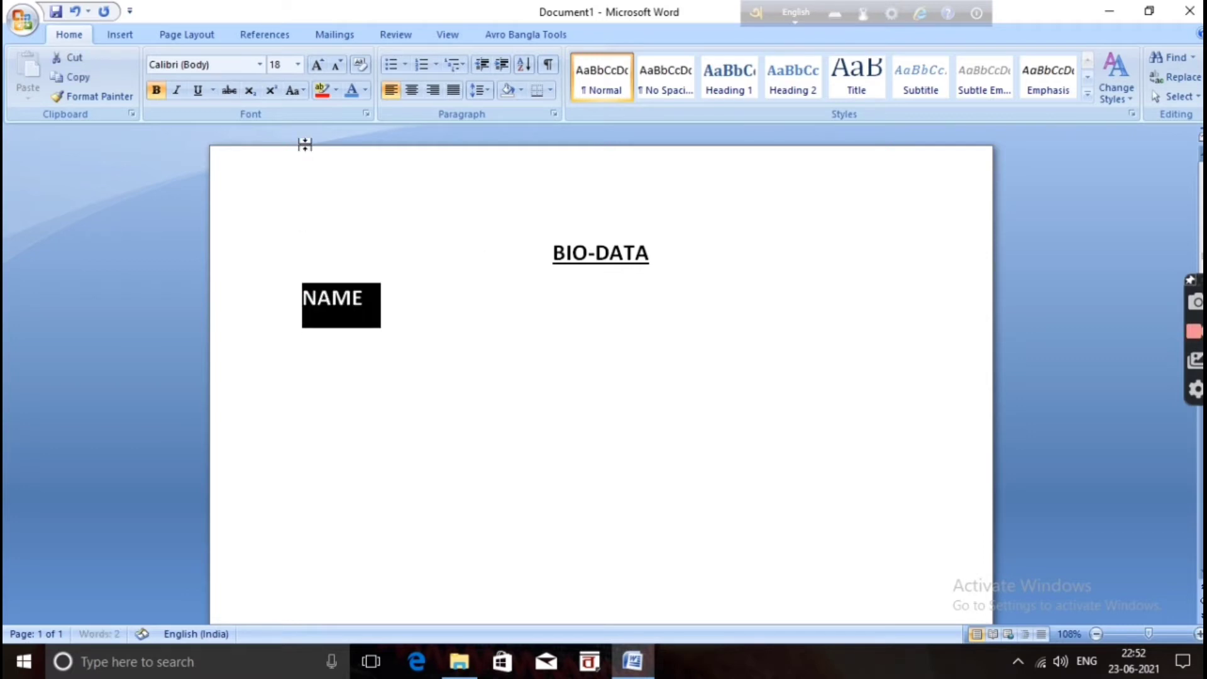
pyautogui.click(297, 65)
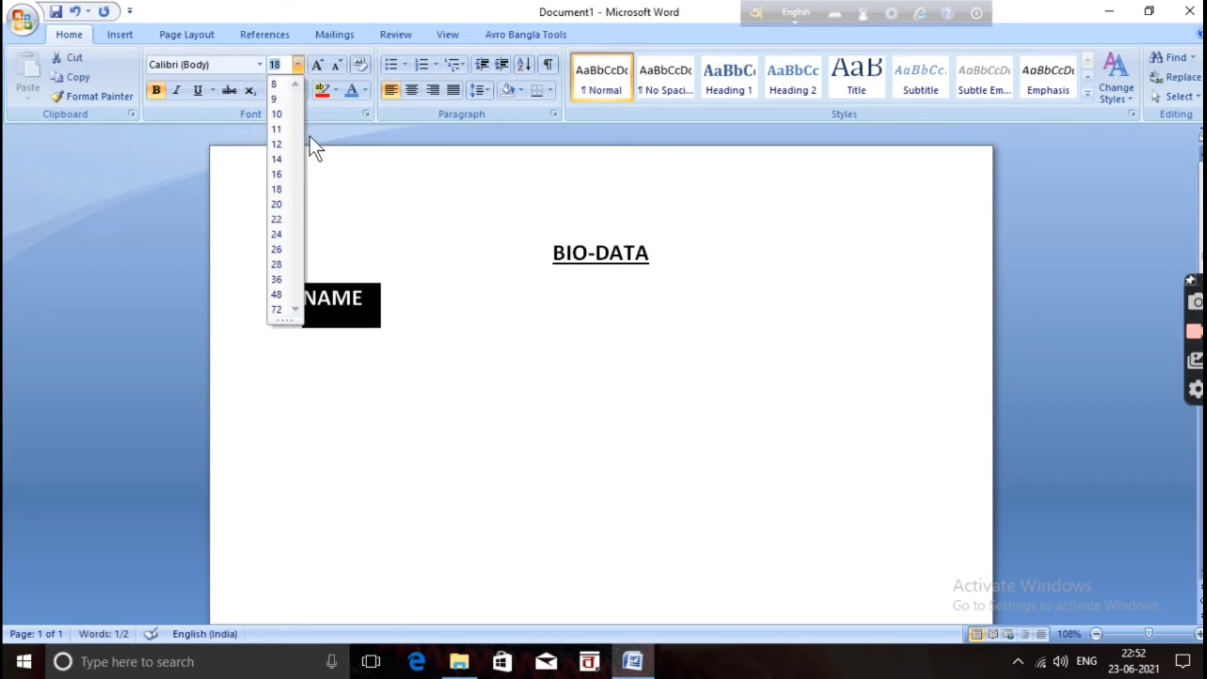
pyautogui.click(277, 143)
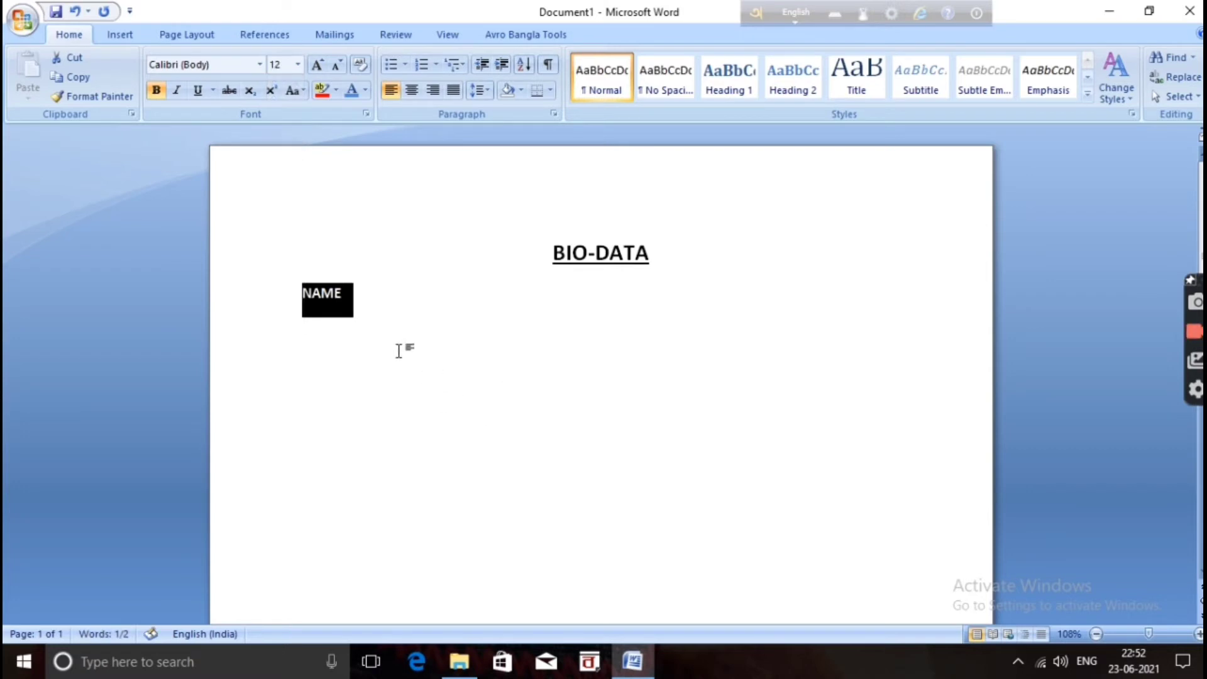
pyautogui.click(382, 304)
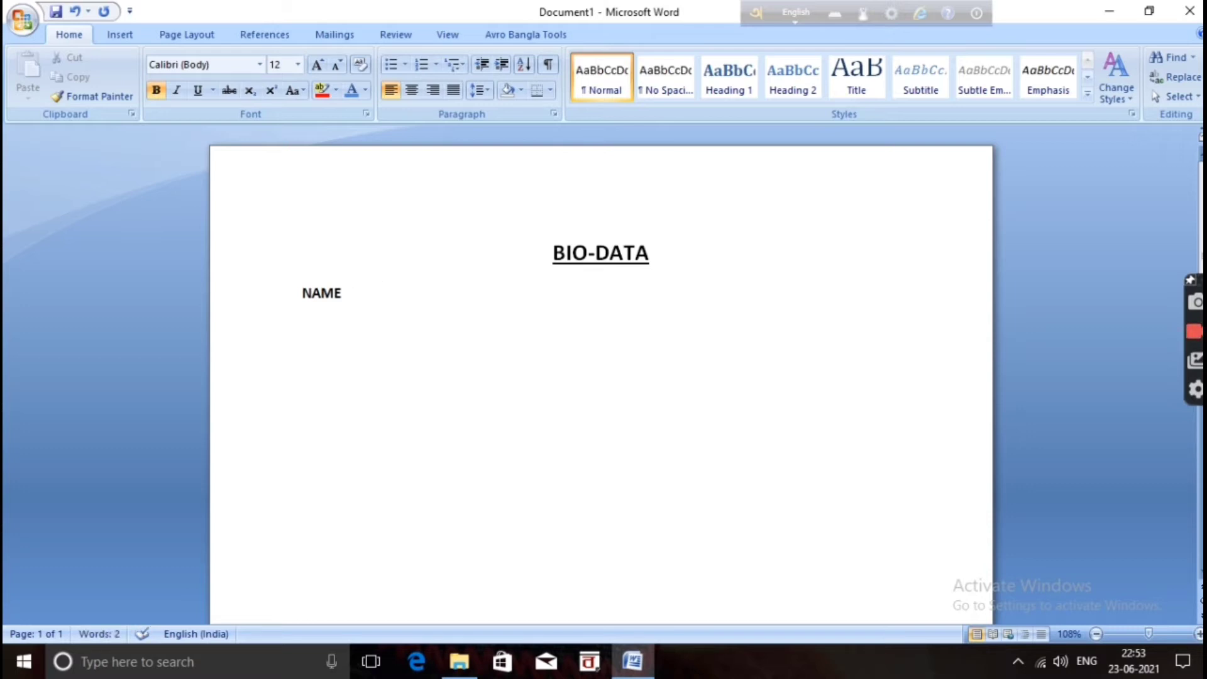
# Add a tab-spaced colon after the NAME label.
pyautogui.press('BackSpace')
pyautogui.press('BackSpace')
pyautogui.press('BackSpace')
pyautogui.press('BackSpace')
pyautogui.press('BackSpace')
pyautogui.press('BackSpace')
pyautogui.press('Tab')
pyautogui.write(':')
pyautogui.press('Tab')
# Type the 'FATHERS NAME' label on the next line.
pyautogui.press('Return')
pyautogui.write('FA')
pyautogui.write('TH')
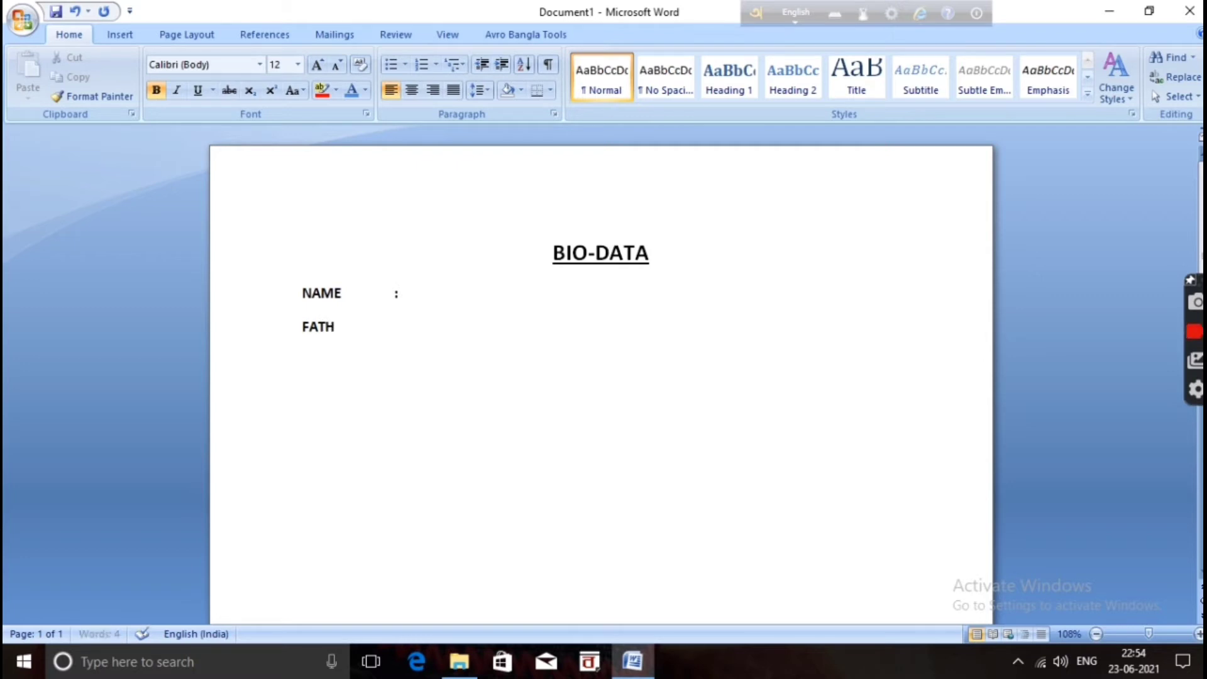
pyautogui.write('ERS')
pyautogui.write(' NAME')
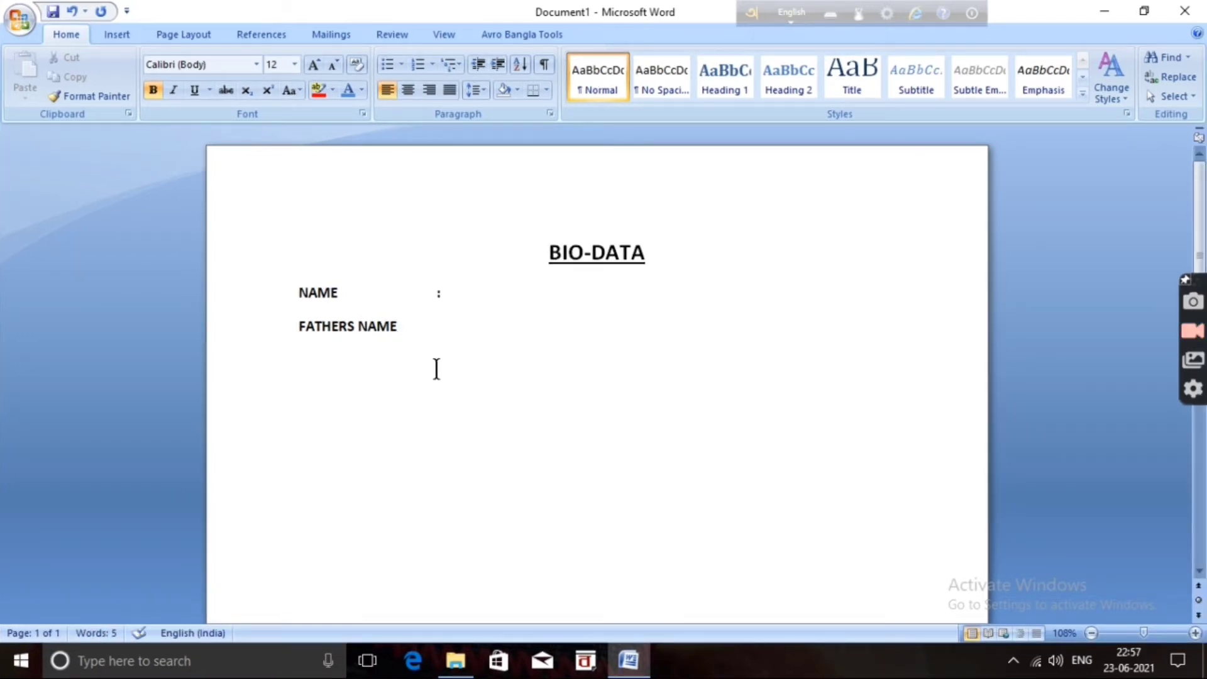
# Add a tab-spaced colon after FATHERS NAME.
pyautogui.press('Tab')
pyautogui.write(':')
pyautogui.press('Tab')
# Re-tab the NAME colon so it lines up with the FATHERS NAME colon.
pyautogui.click(433, 300)
pyautogui.press('BackSpace')
pyautogui.press('Tab')
pyautogui.click(290, 323)
pyautogui.moveTo(290, 324); pyautogui.dragTo(381, 305)
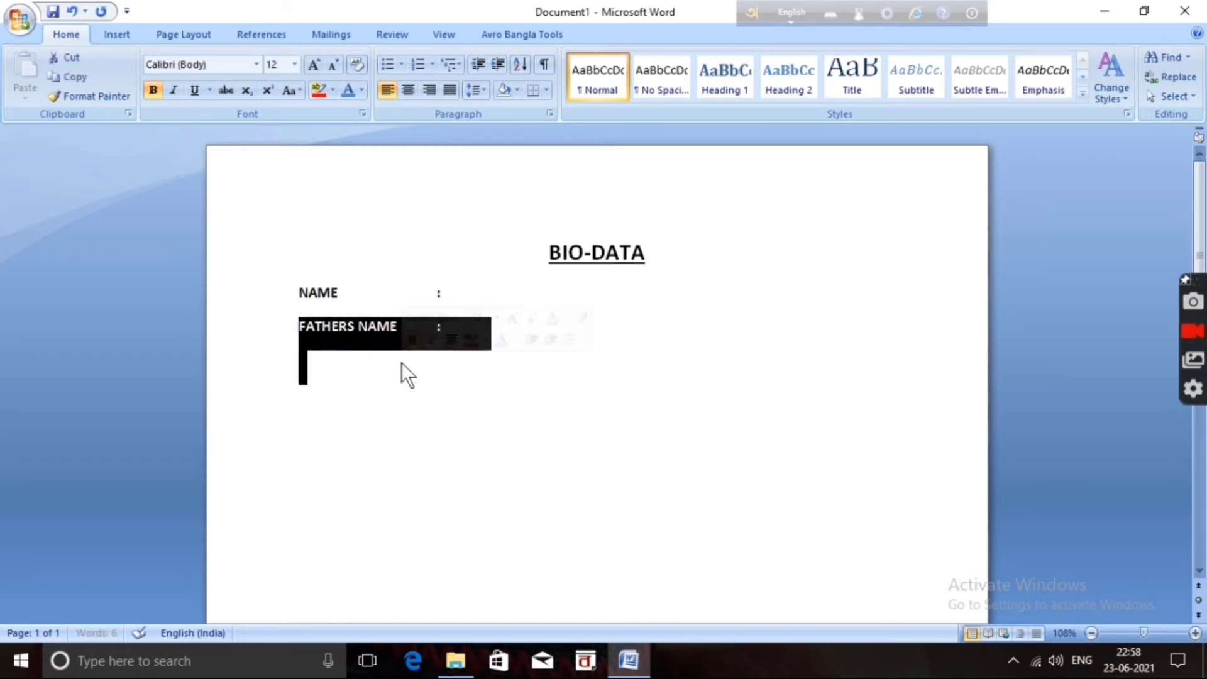
pyautogui.click(445, 353)
pyautogui.click(340, 325)
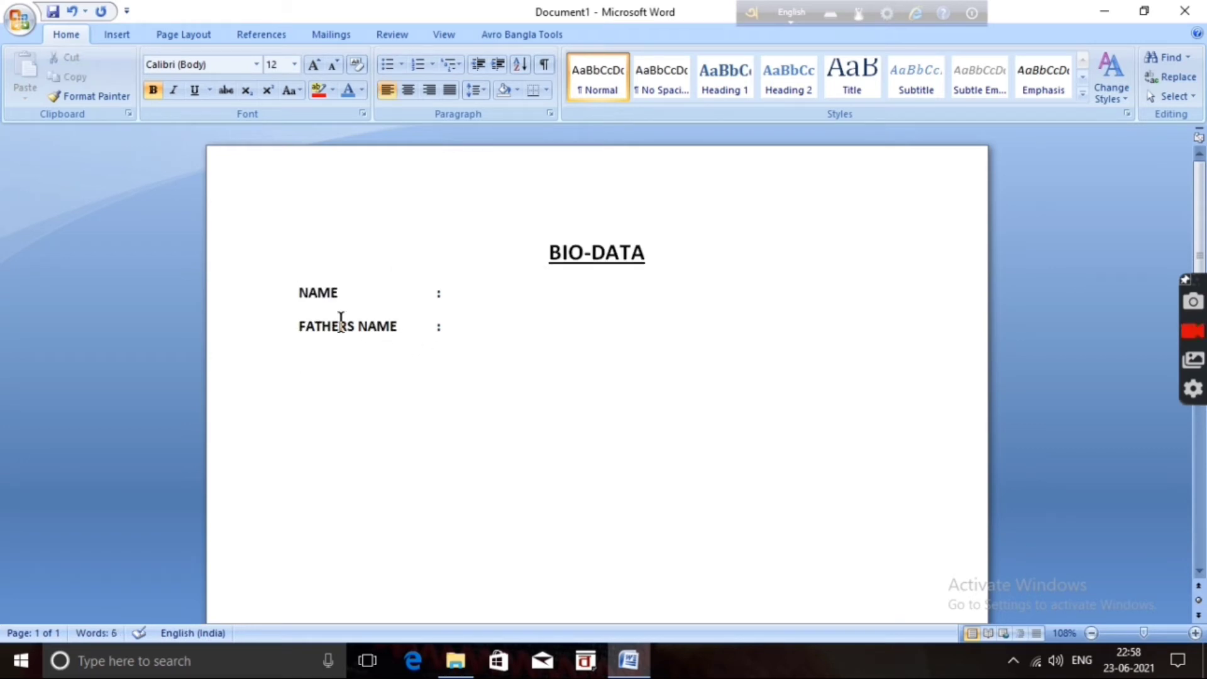
pyautogui.moveTo(436, 292); pyautogui.dragTo(457, 368)
pyautogui.click(452, 359)
pyautogui.click(432, 294)
# Fix the tabs on the NAME and FATHERS NAME lines so both colons align.
pyautogui.write(':')
pyautogui.press('Tab')
pyautogui.click(436, 295)
pyautogui.press('Tab')
pyautogui.press('BackSpace')
pyautogui.click(485, 327)
pyautogui.press('BackSpace')
# Add ADDRESS and PHONE NO. labels, each followed by a tab-aligned colon.
pyautogui.press('Return')
pyautogui.write('a')
pyautogui.press('BackSpace')
pyautogui.write('AD')
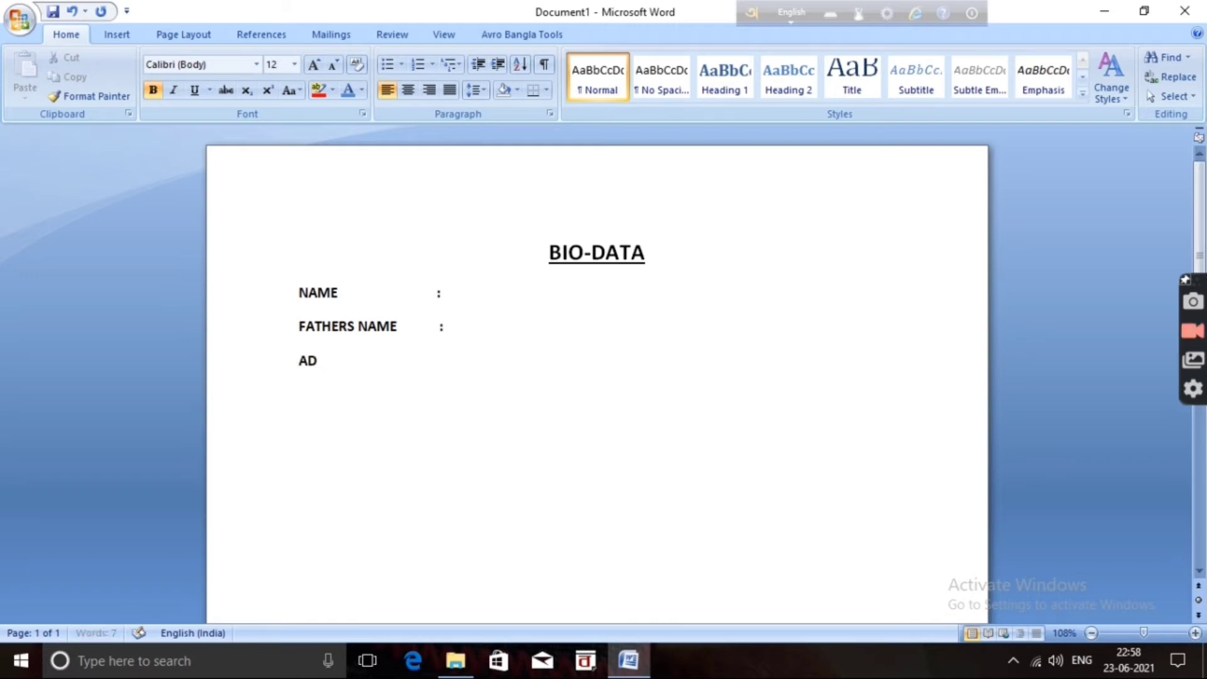
pyautogui.write('DRE')
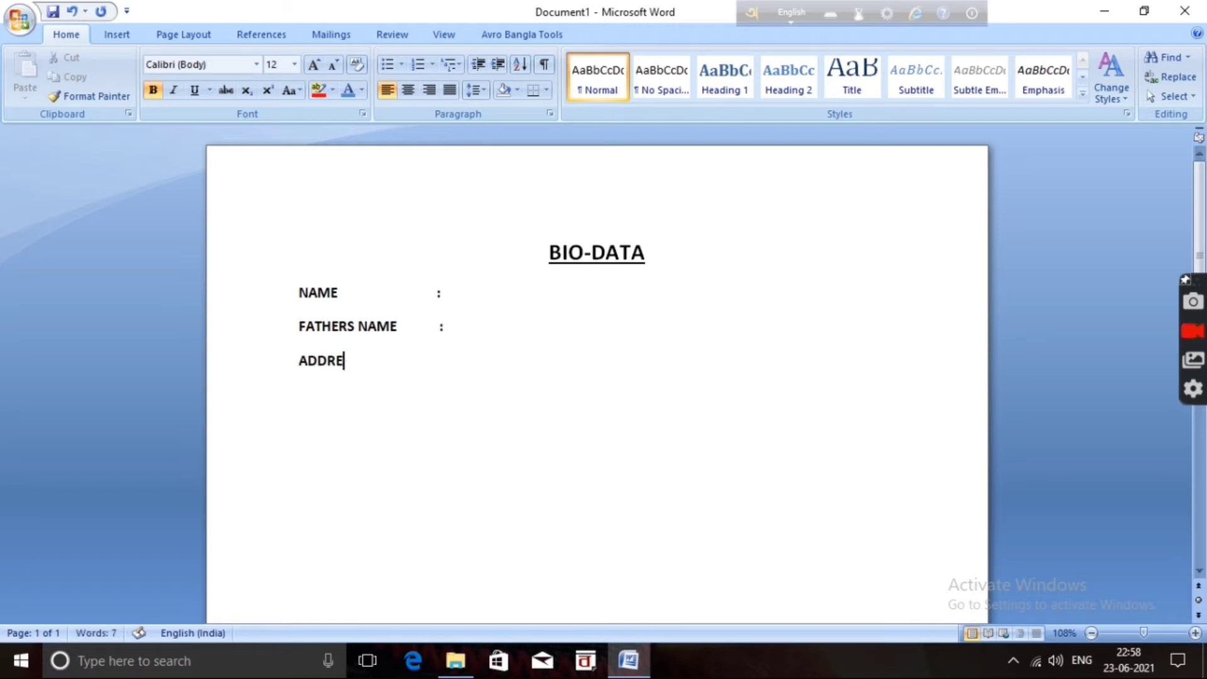
pyautogui.write('SS')
pyautogui.press('Tab')
pyautogui.write(':')
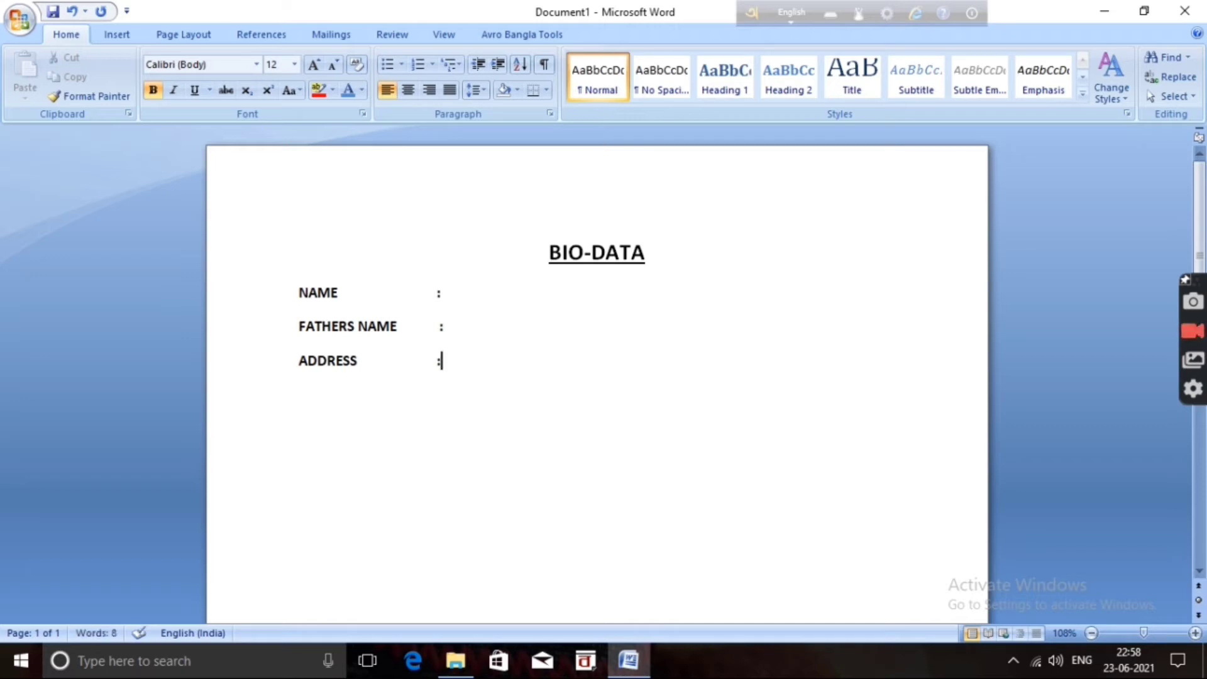
pyautogui.write('P')
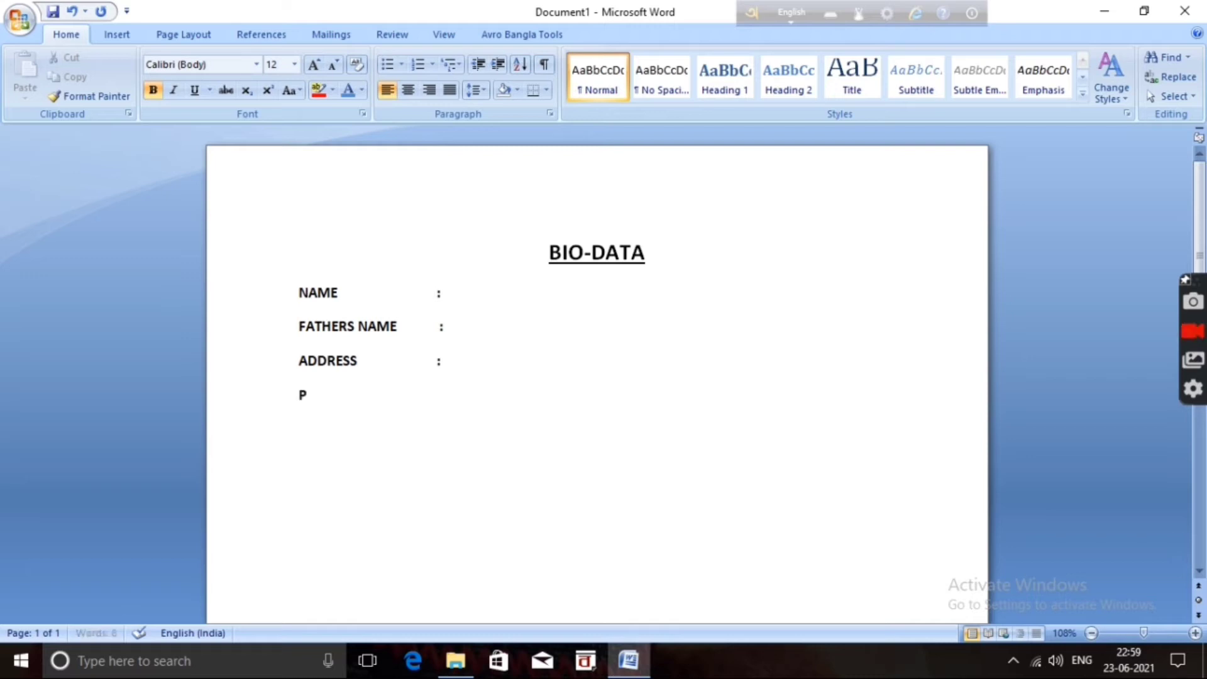
pyautogui.write('HONE')
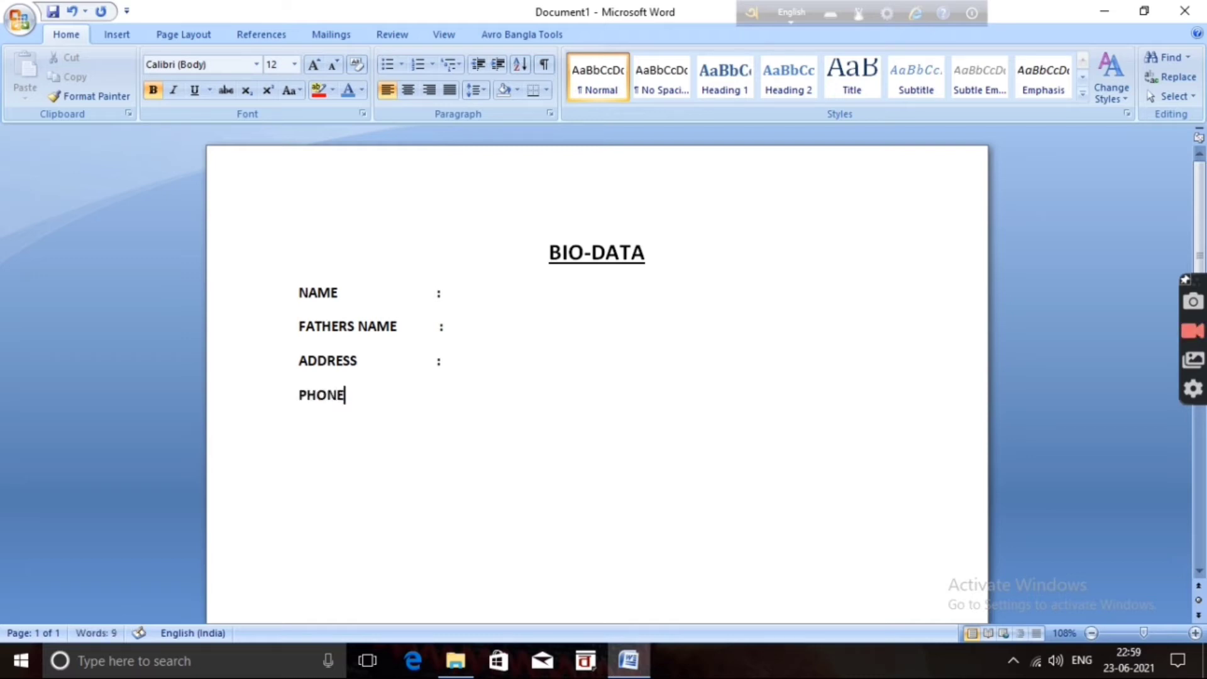
pyautogui.write('NO')
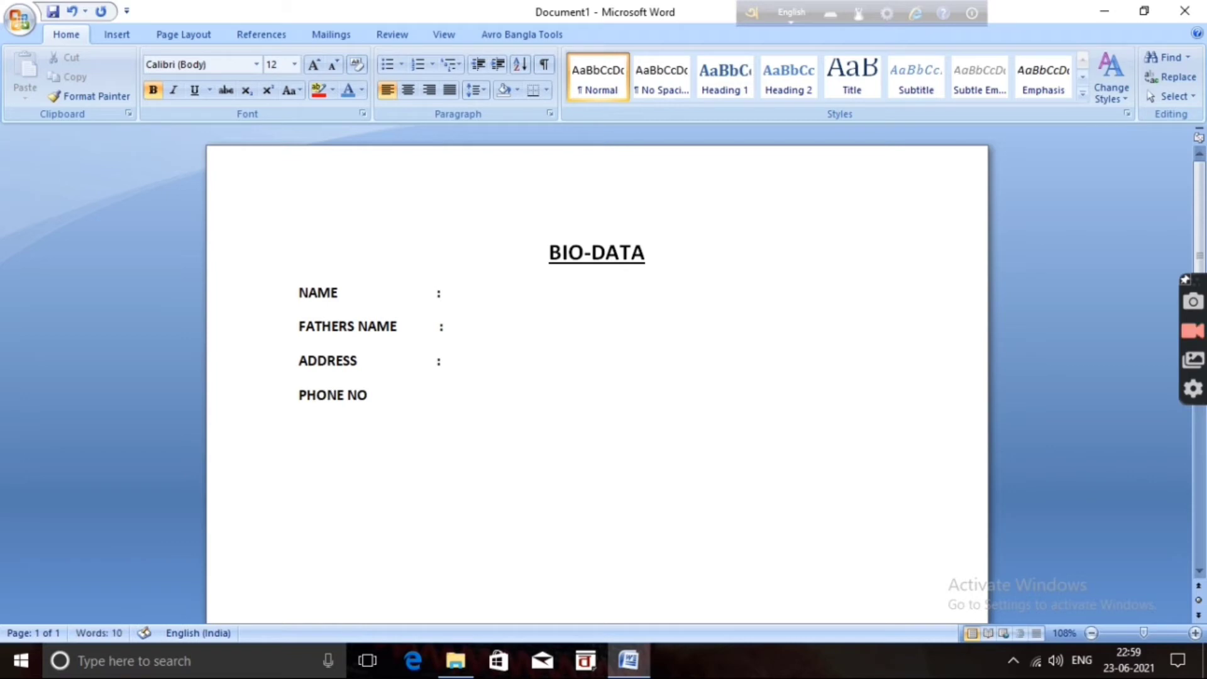
pyautogui.write('.')
pyautogui.press('Tab')
pyautogui.press('Tab')
pyautogui.write(':')
pyautogui.press('Return')
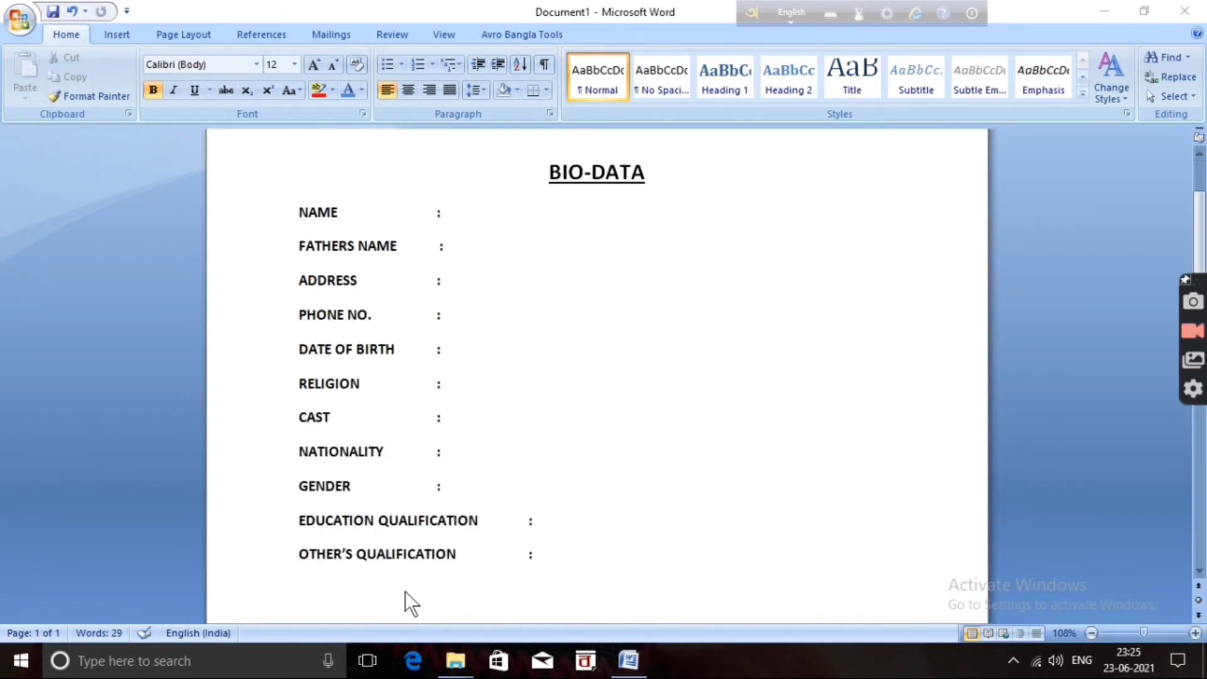
# Add a DATE label below OTHER'S QUALIFICATION with a colon two tabs out.
pyautogui.press('Return')
pyautogui.write('DA')
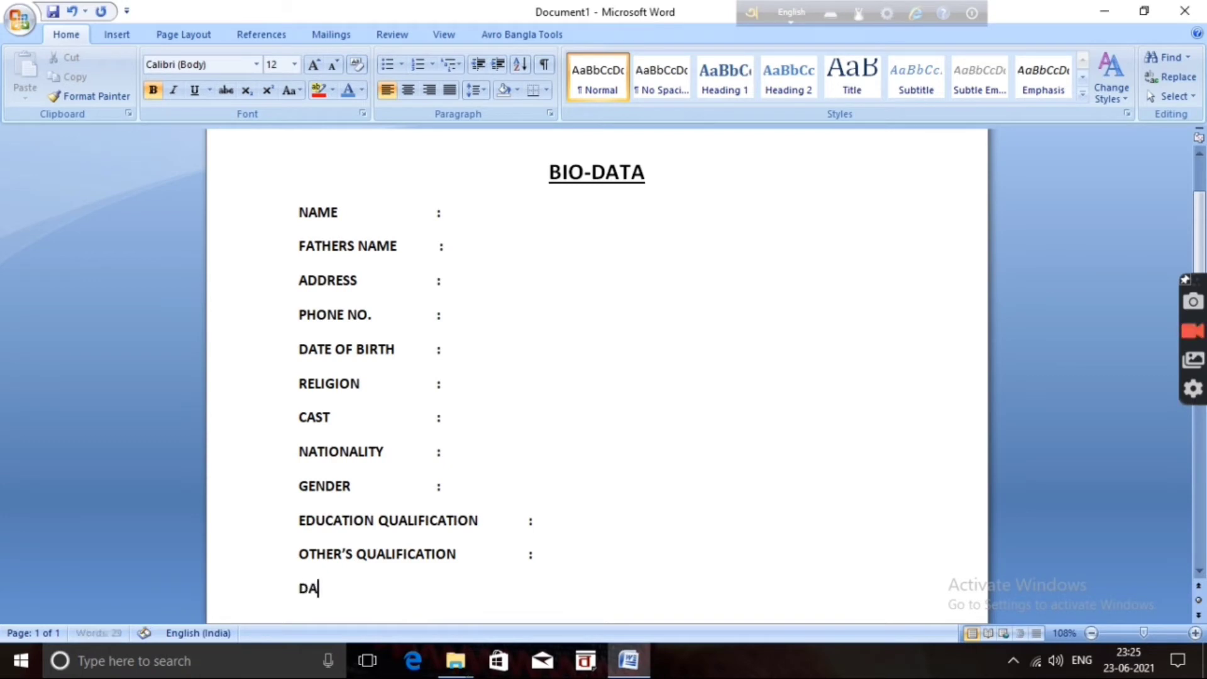
pyautogui.write('TE')
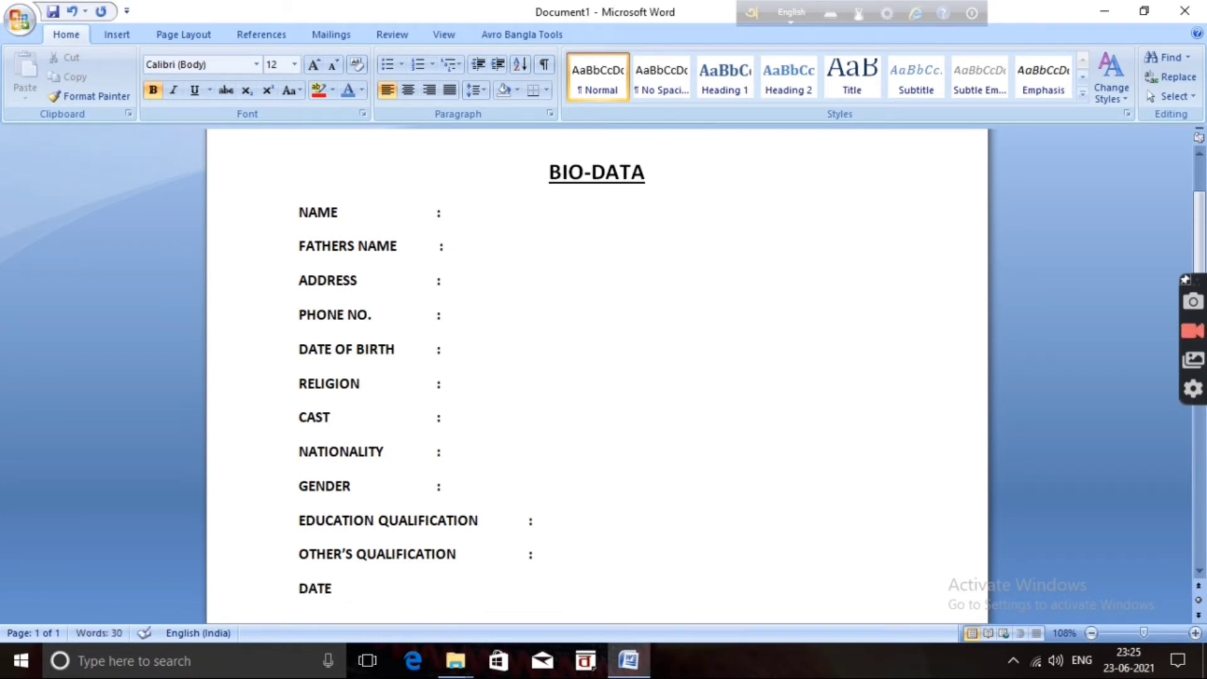
pyautogui.press('Tab')
pyautogui.press('Tab')
pyautogui.press('Tab')
pyautogui.write(':')
pyautogui.press('Tab')
pyautogui.scroll(-3, 585, 466)
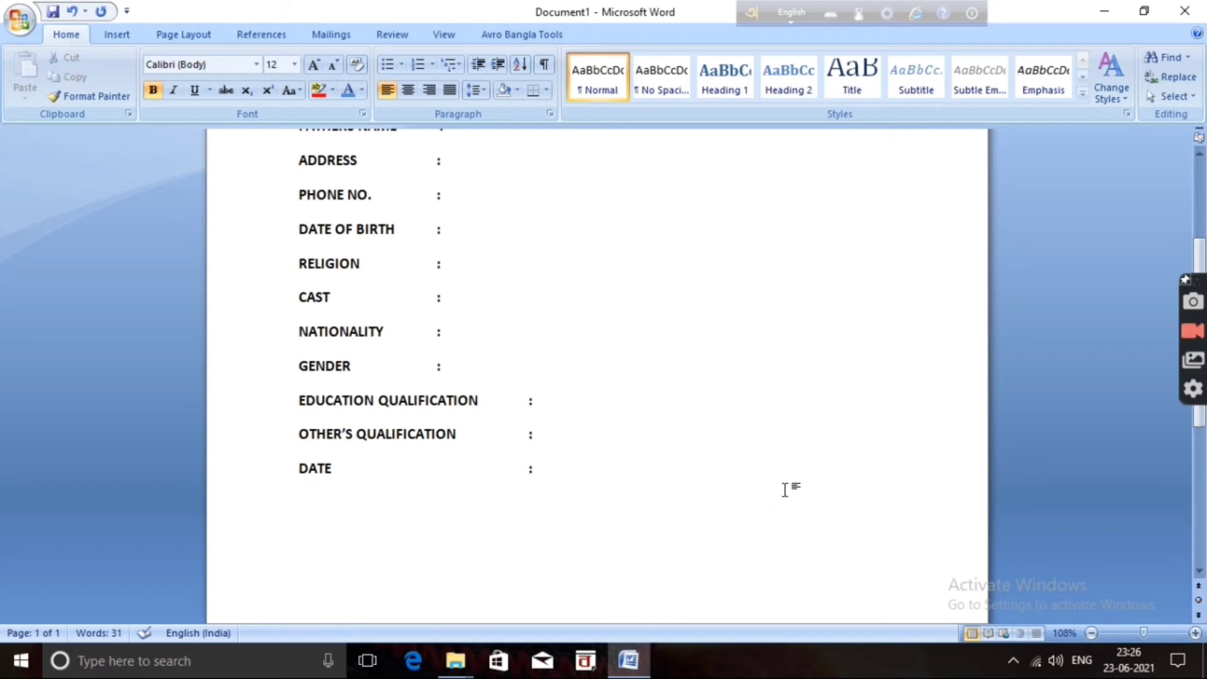
# Type a bold 'SIGN' label on the right side below DATE.
pyautogui.press('Return')
pyautogui.doubleClick(751, 532)
pyautogui.write('S')
pyautogui.write('IGN')
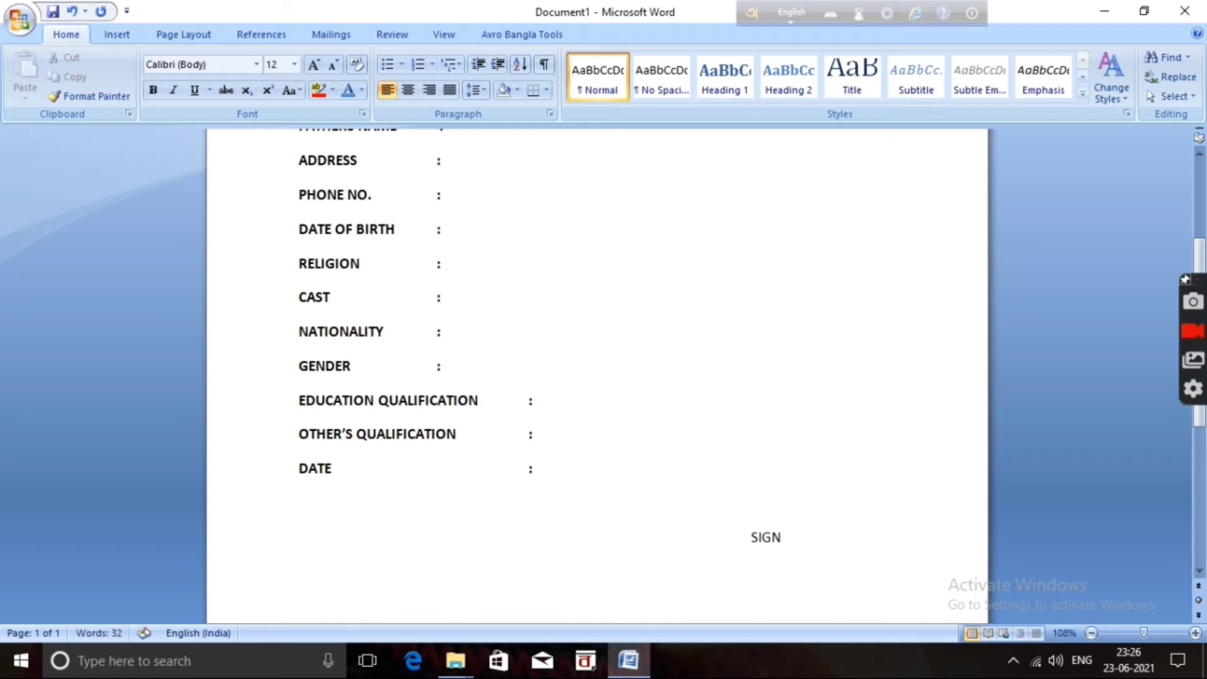
pyautogui.doubleClick(766, 538)
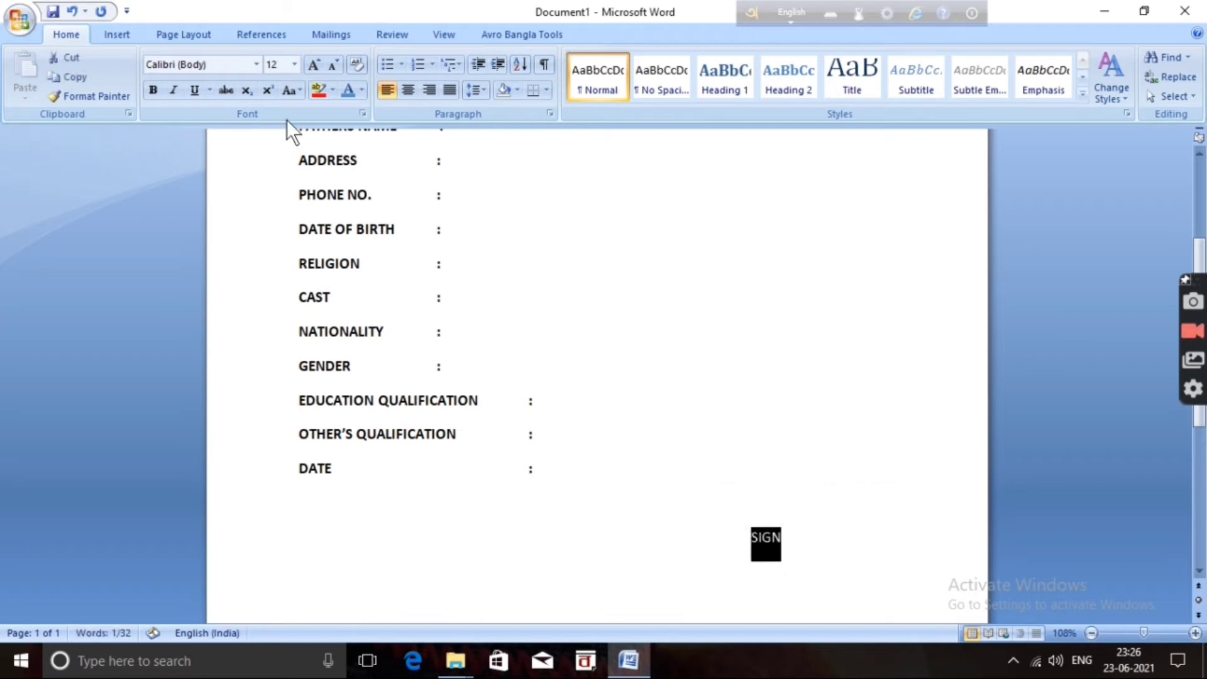
pyautogui.click(153, 90)
pyautogui.click(789, 562)
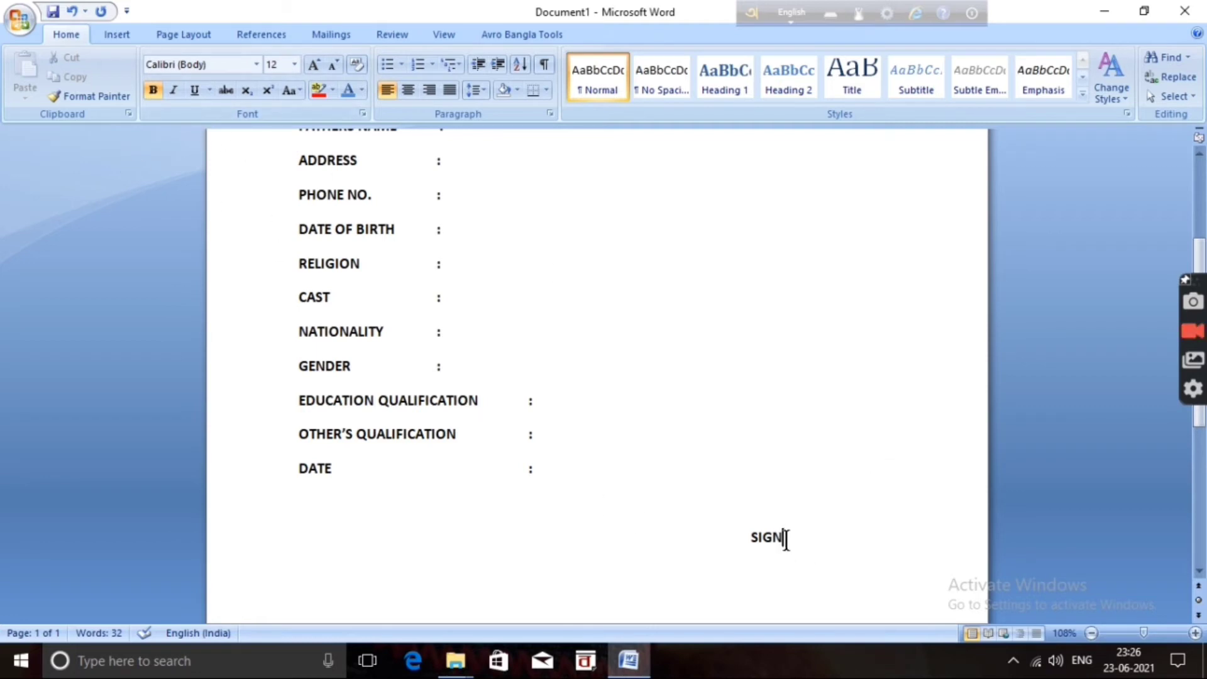
# Remove the underline from SIGN, leaving it bold only.
pyautogui.moveTo(783, 538); pyautogui.dragTo(696, 528)
pyautogui.click(194, 90)
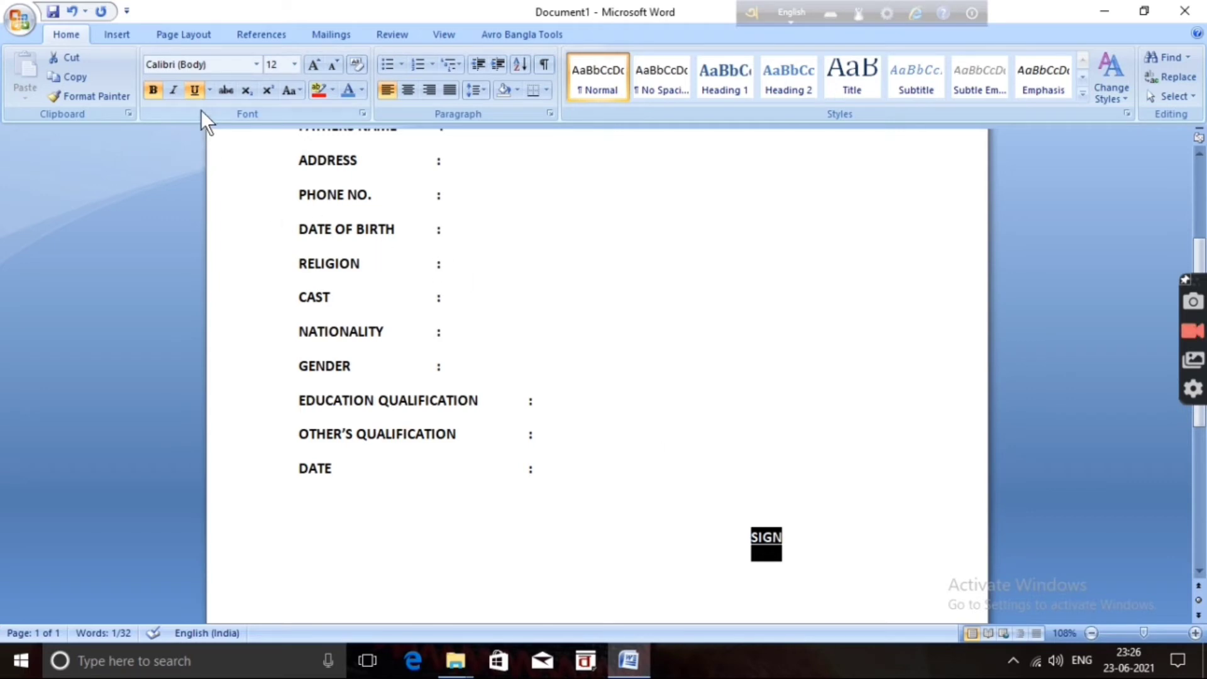
pyautogui.click(194, 90)
pyautogui.click(785, 538)
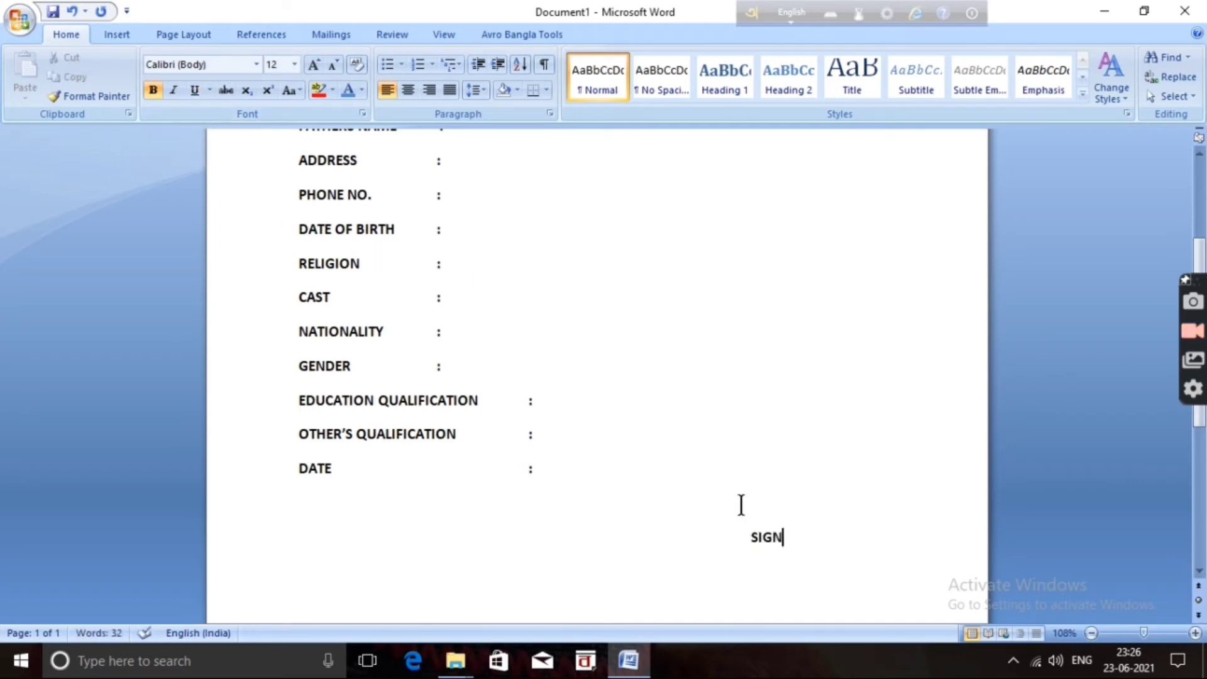
pyautogui.click(127, 34)
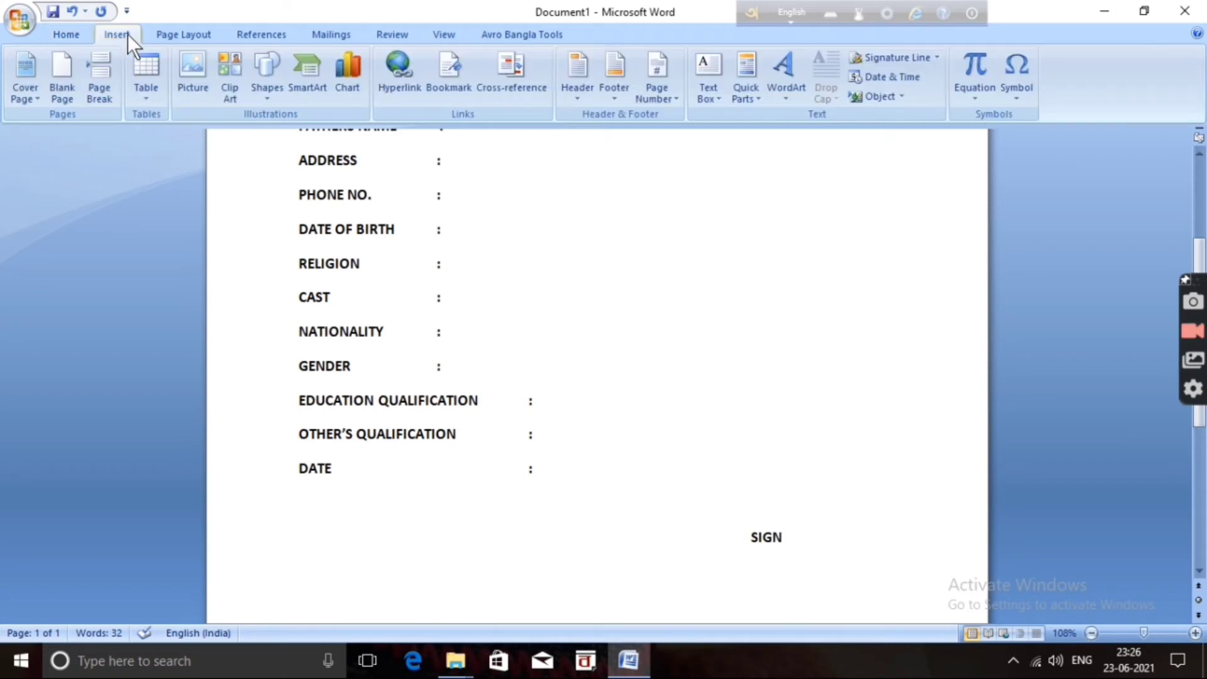
# Draw a straight line shape beneath the SIGN label as the signature line.
pyautogui.click(266, 97)
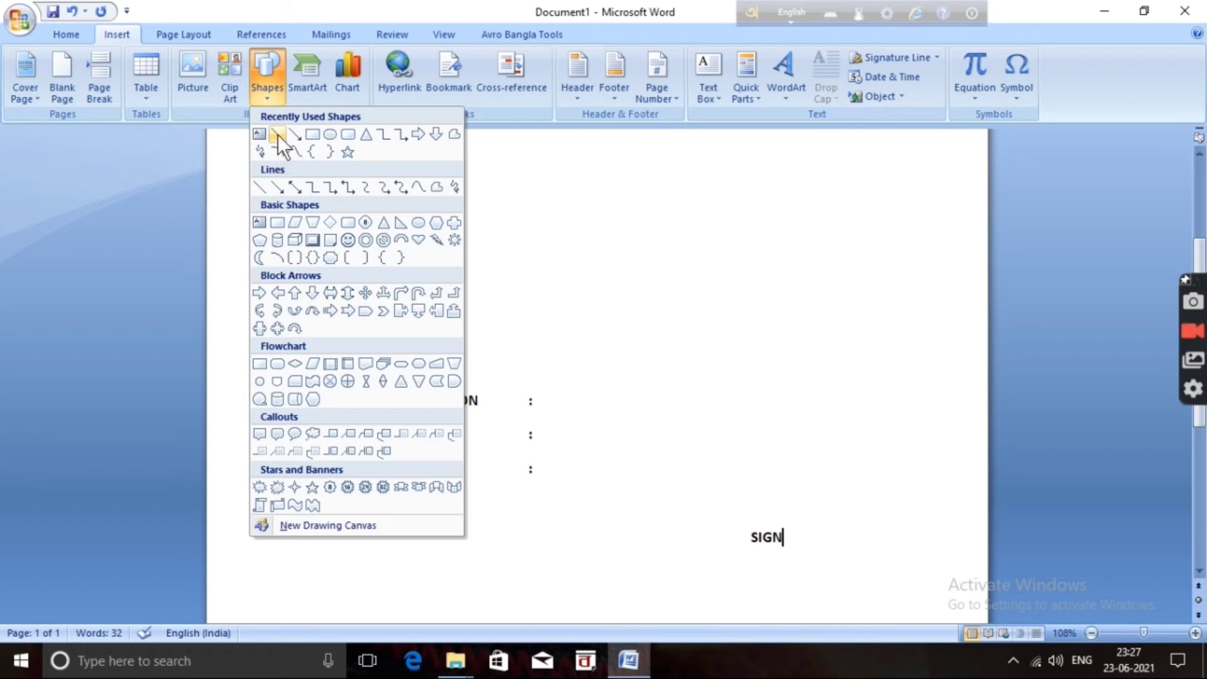
pyautogui.click(259, 187)
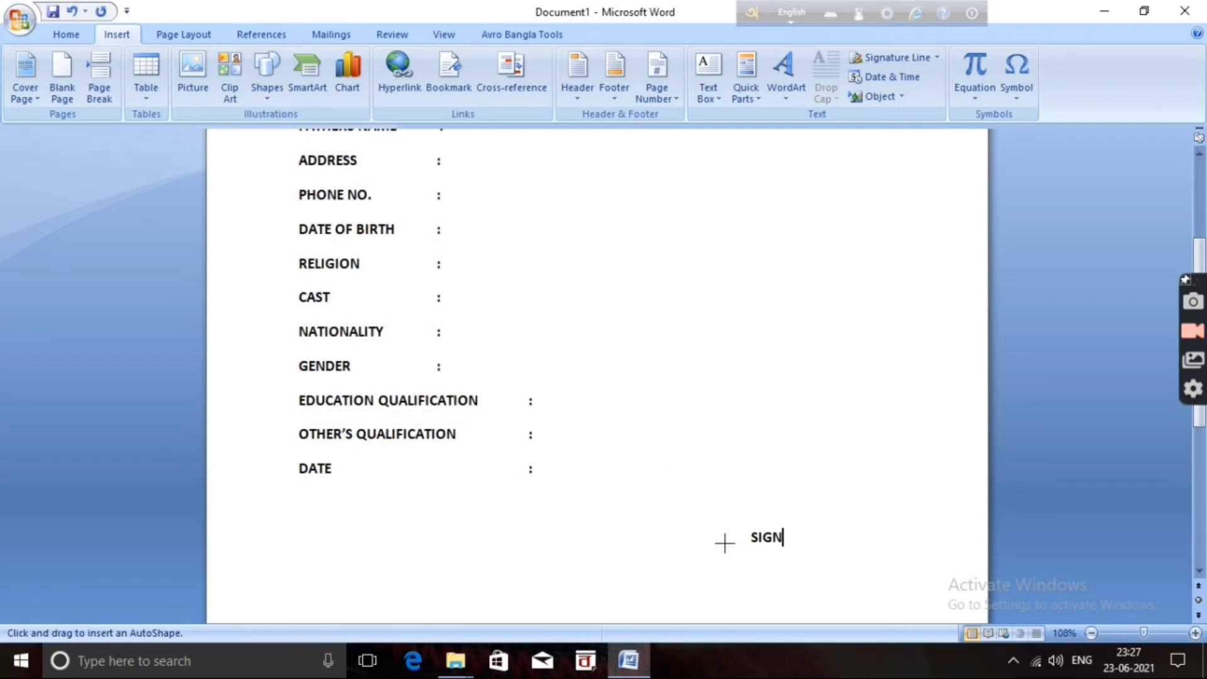
pyautogui.moveTo(723, 546); pyautogui.dragTo(834, 542)
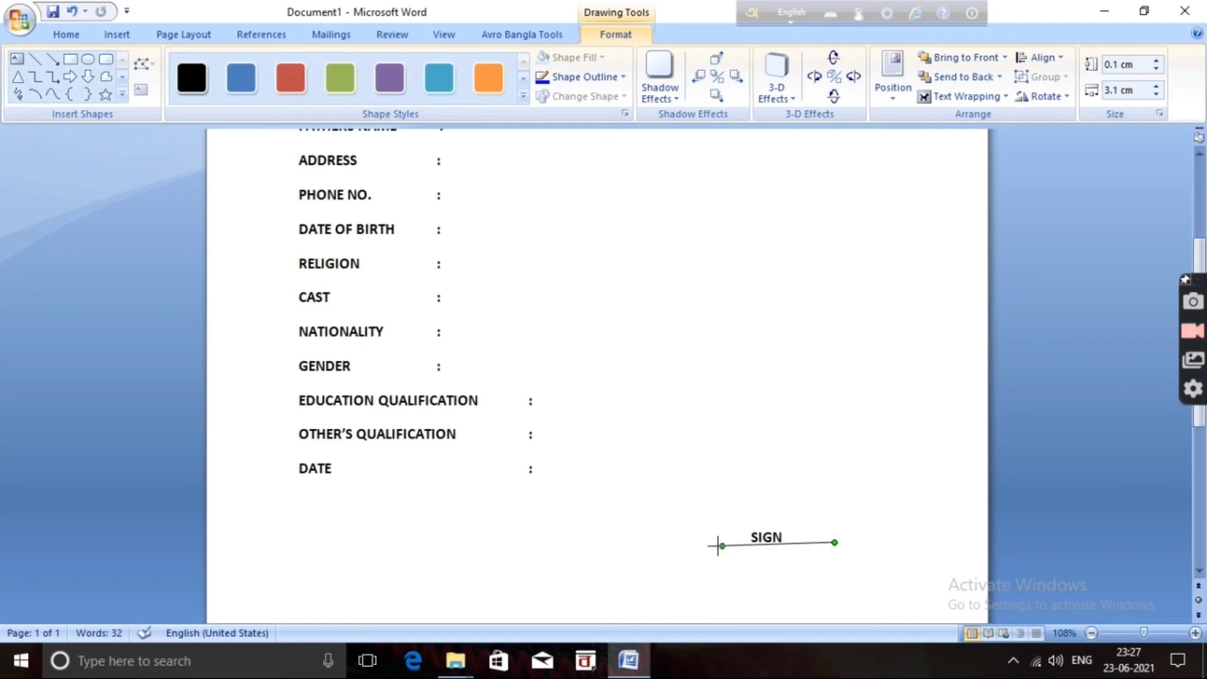
pyautogui.click(797, 559)
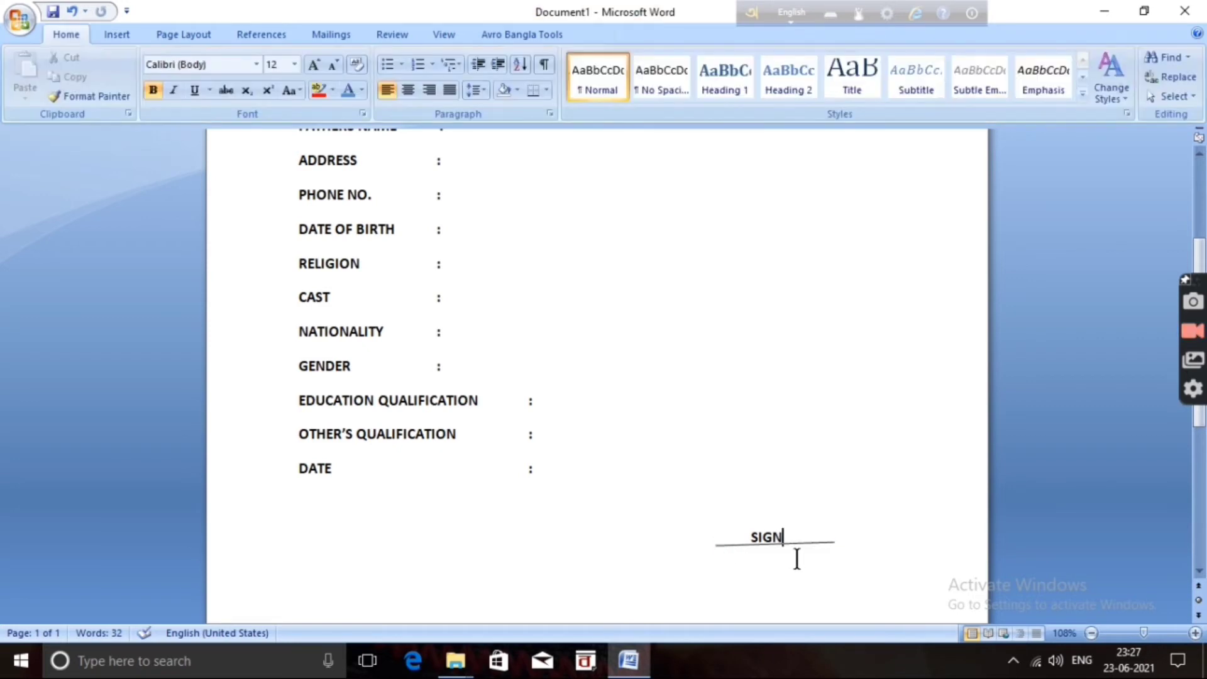
pyautogui.click(724, 562)
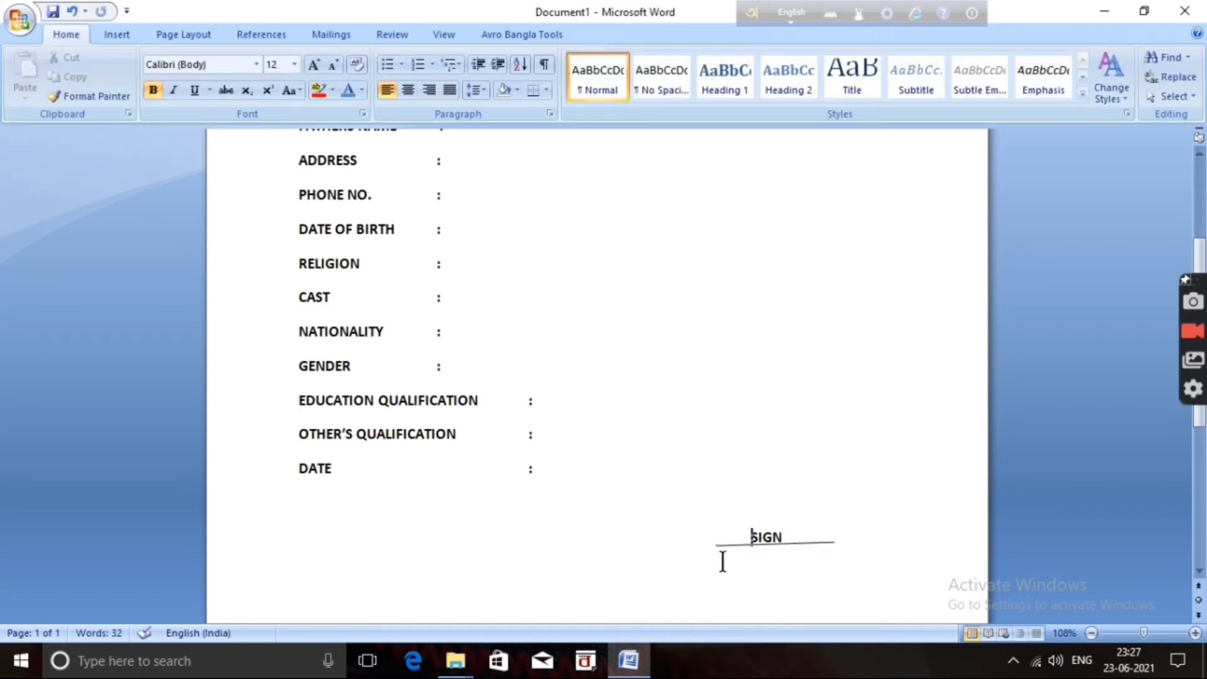
pyautogui.click(727, 559)
pyautogui.doubleClick(770, 540)
pyautogui.moveTo(415, 334); pyautogui.dragTo(618, 542)
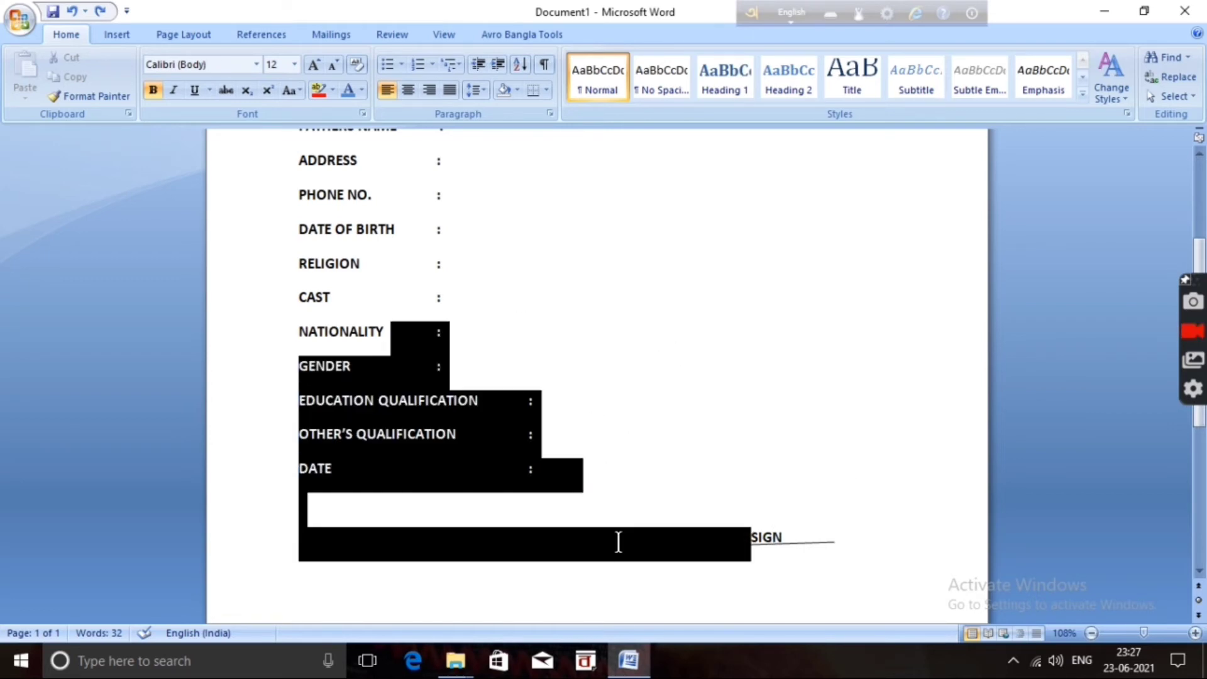
pyautogui.click(636, 394)
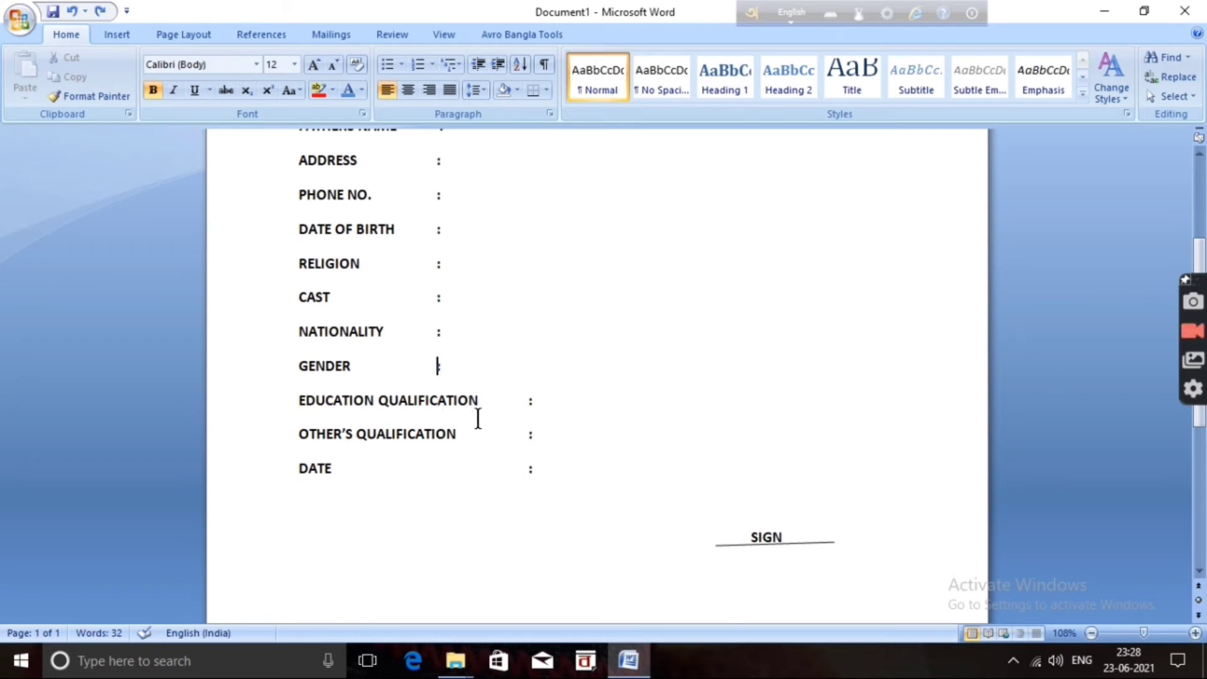
# Tab the GENDER, NATIONALITY and CAST colons right into the aligned column.
pyautogui.press('Tab')
pyautogui.click(432, 338)
pyautogui.press('Tab')
pyautogui.press('Tab')
pyautogui.click(423, 298)
pyautogui.press('Tab')
pyautogui.press('Tab')
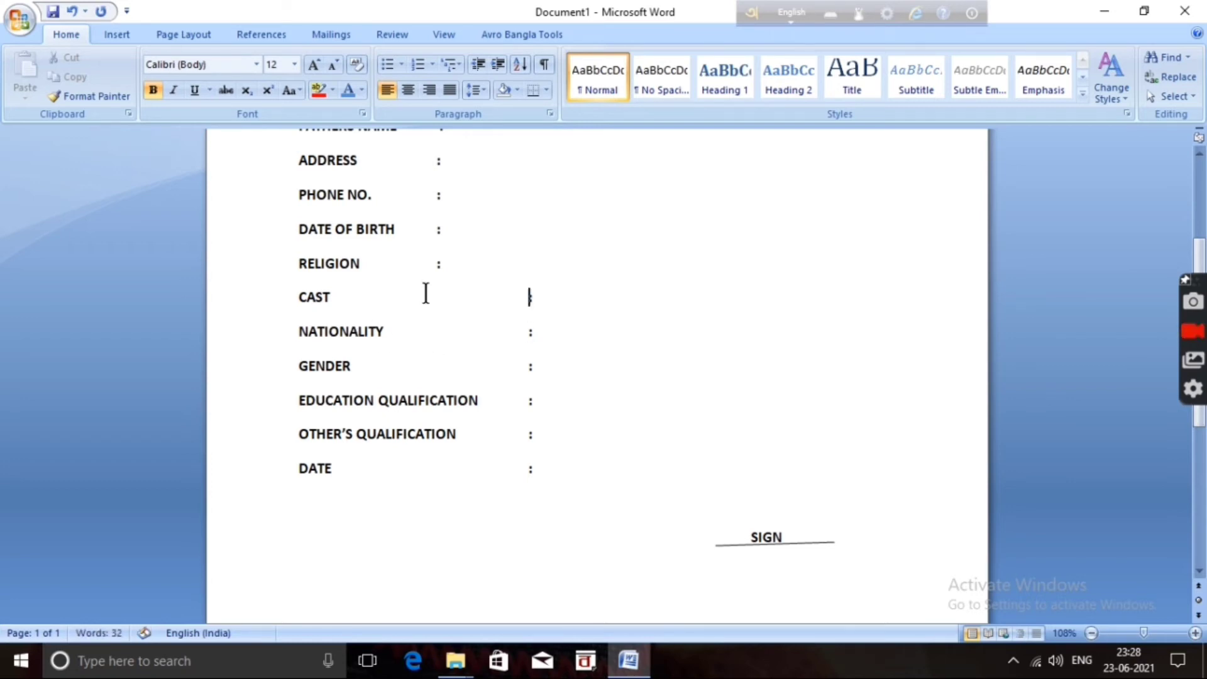
pyautogui.click(433, 265)
pyautogui.press('Tab')
pyautogui.scroll(3, 433, 265)
pyautogui.click(432, 350)
# Tab the DATE OF BIRTH, PHONE NO. and ADDRESS colons into the same column.
pyautogui.press('Tab')
pyautogui.press('Tab')
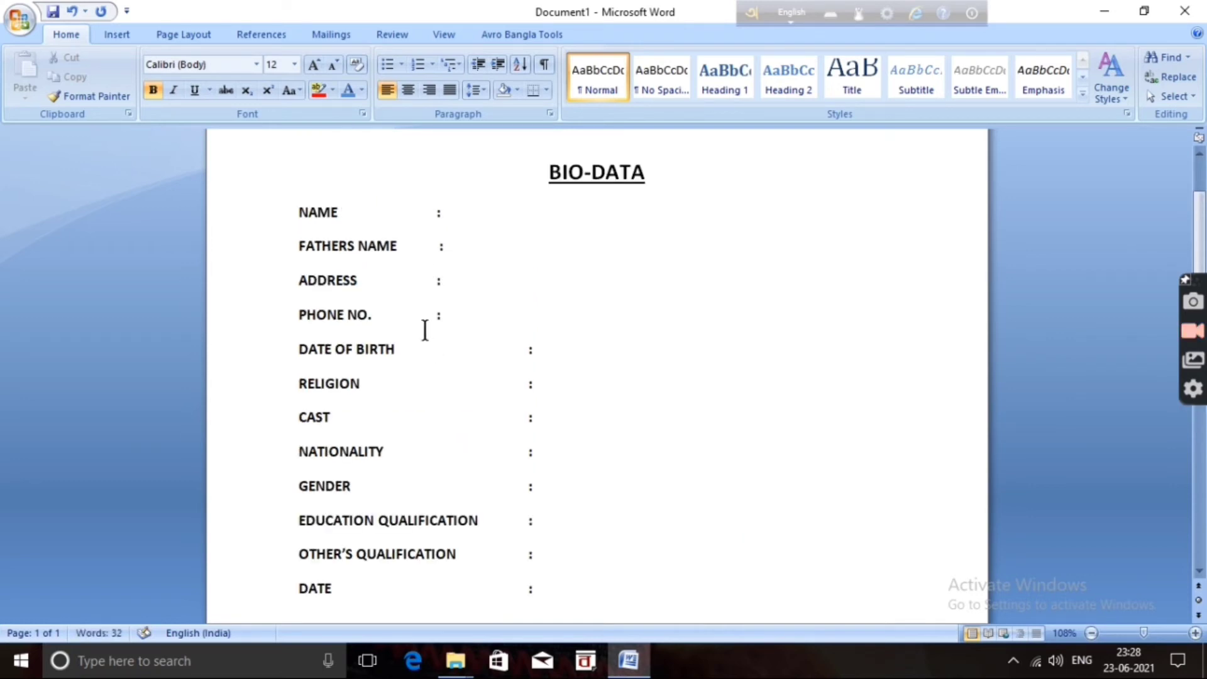
pyautogui.click(431, 314)
pyautogui.press('Tab')
pyautogui.press('Tab')
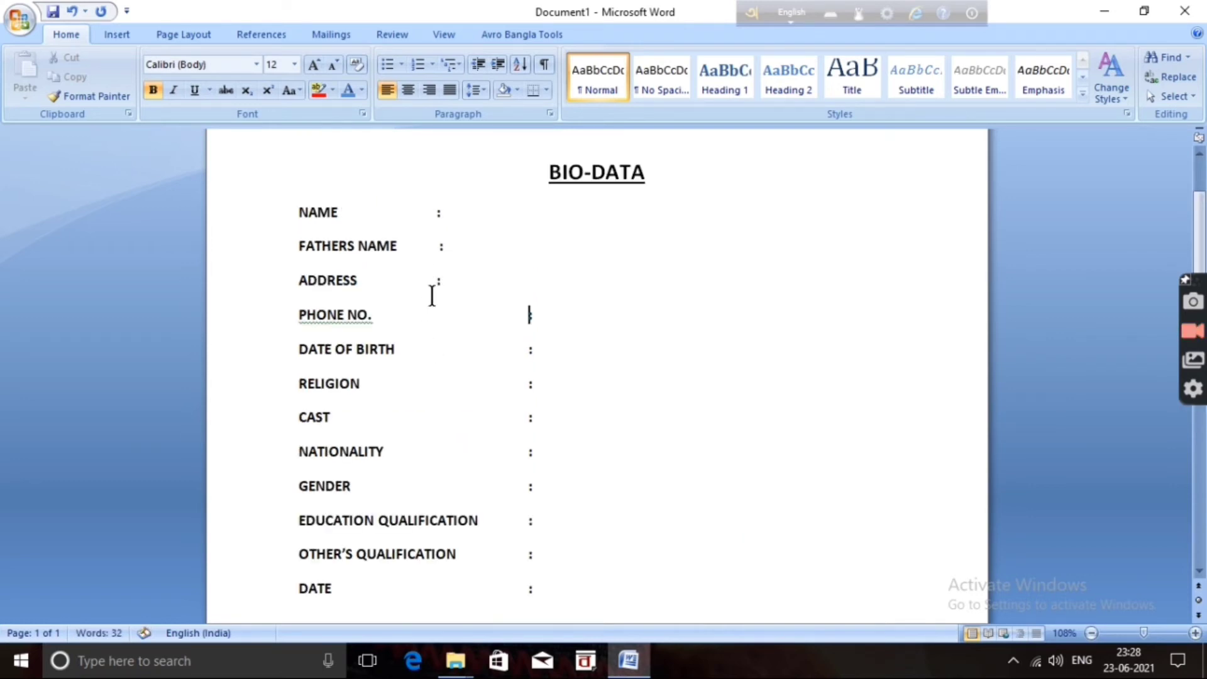
pyautogui.click(435, 281)
pyautogui.press('Tab')
pyautogui.press('Tab')
pyautogui.click(438, 247)
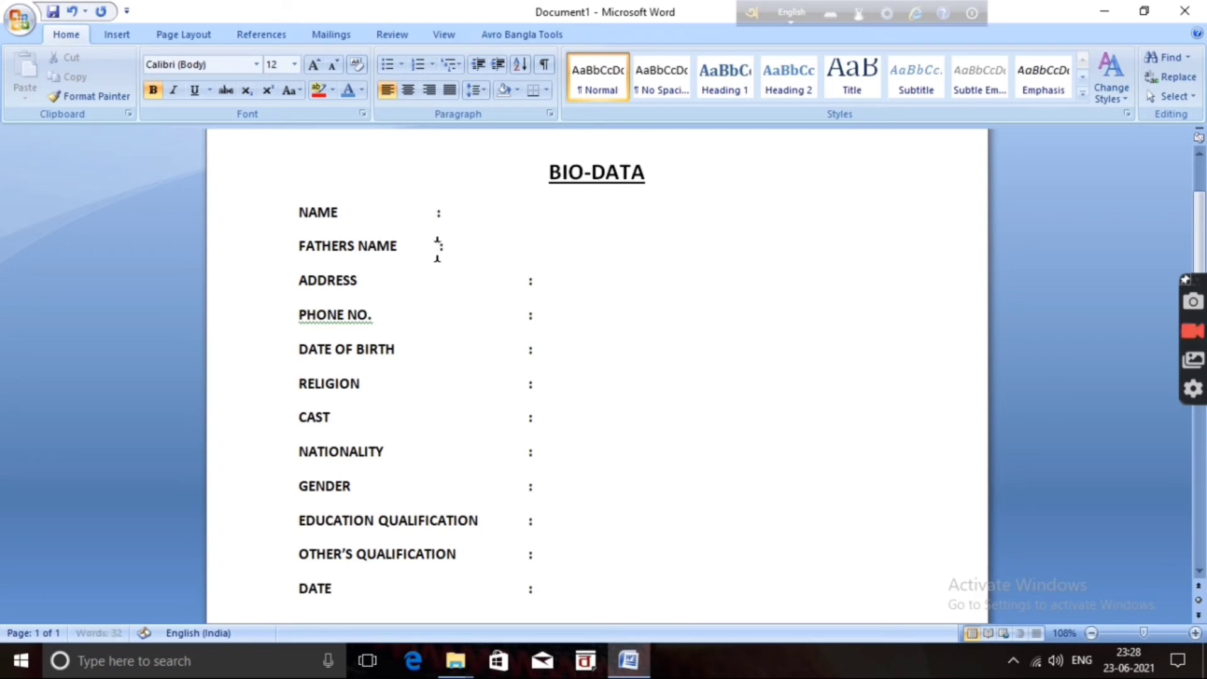
pyautogui.press('Tab')
pyautogui.press('Tab')
pyautogui.click(434, 214)
pyautogui.press('Tab')
pyautogui.press('Tab')
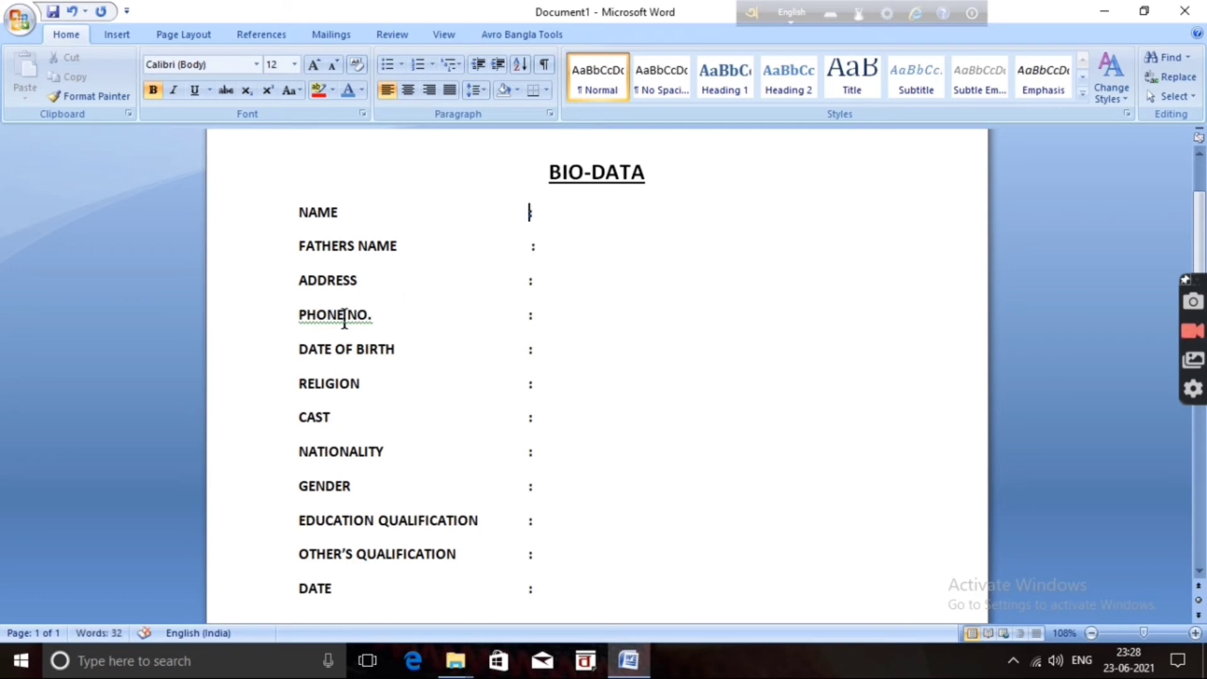
# Check the grammar suggestions on PHONE NO. and dismiss them.
pyautogui.rightClick(344, 319)
pyautogui.click(327, 319)
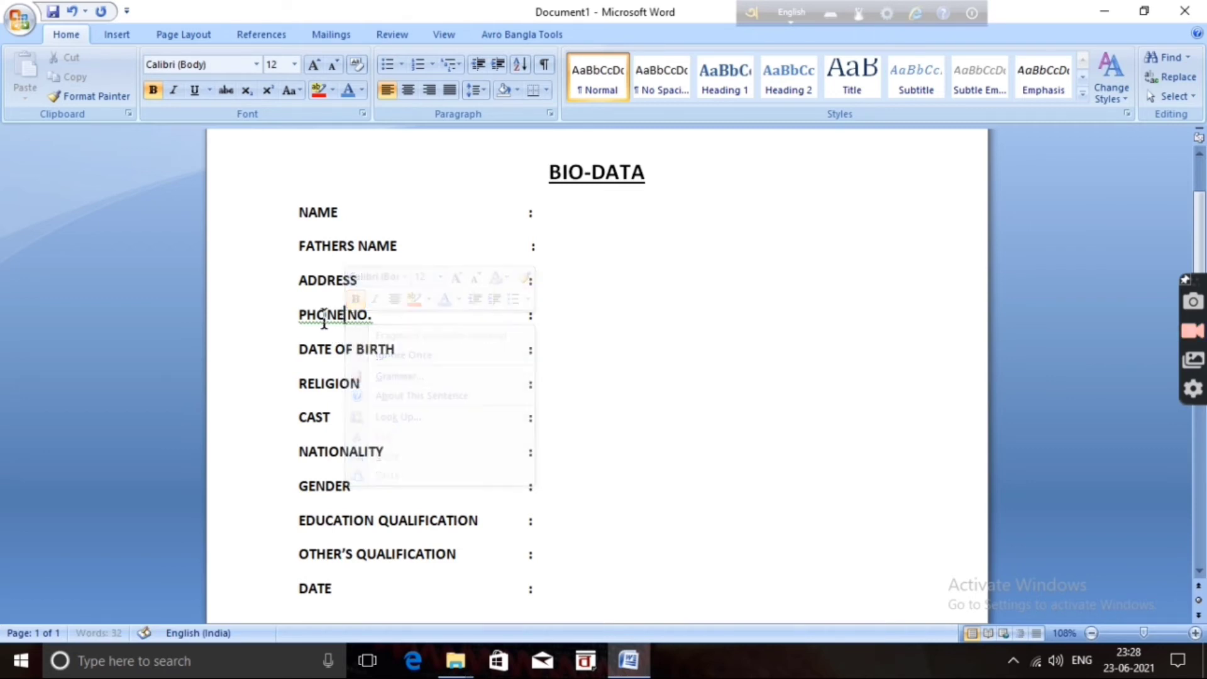
pyautogui.rightClick(331, 314)
pyautogui.click(331, 315)
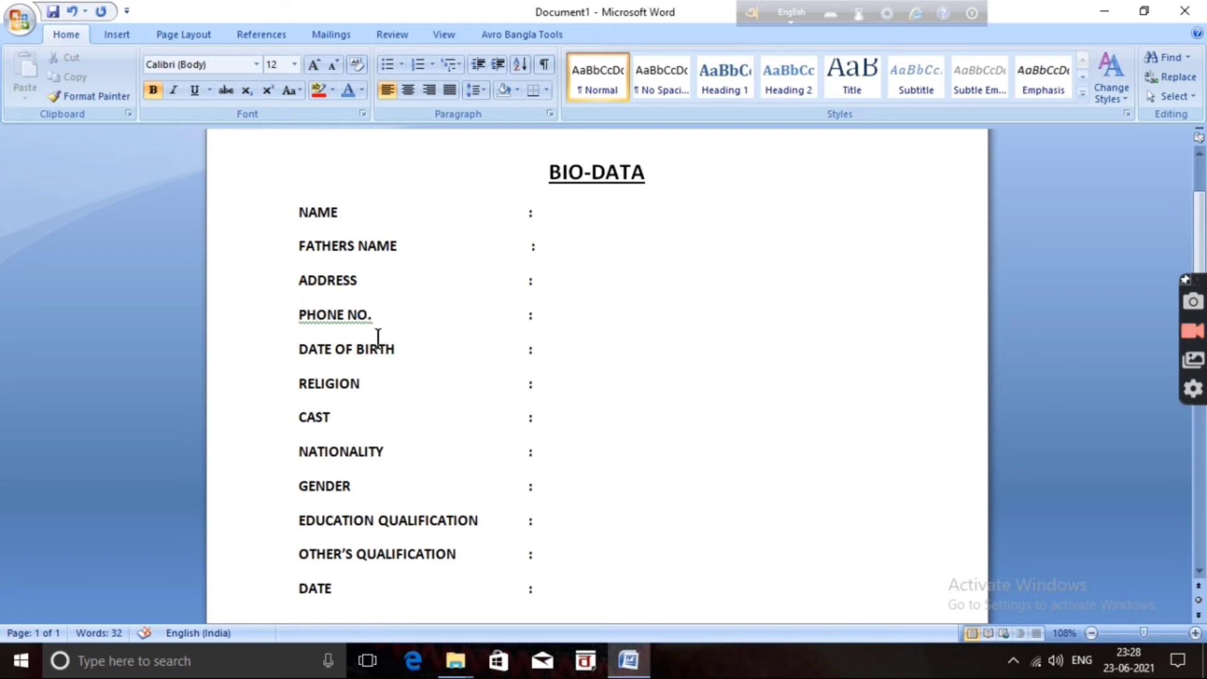
# Remove the extra space and trailing period so the label reads PHONE NO.
pyautogui.click(347, 317)
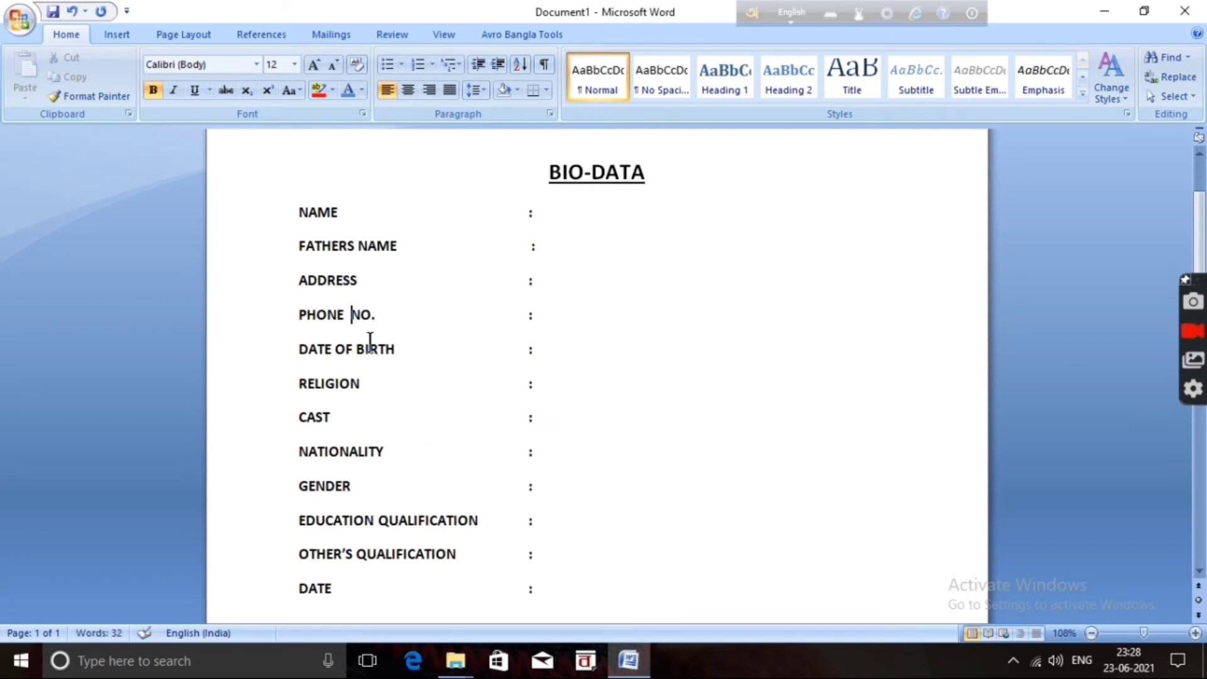
pyautogui.press('BackSpace')
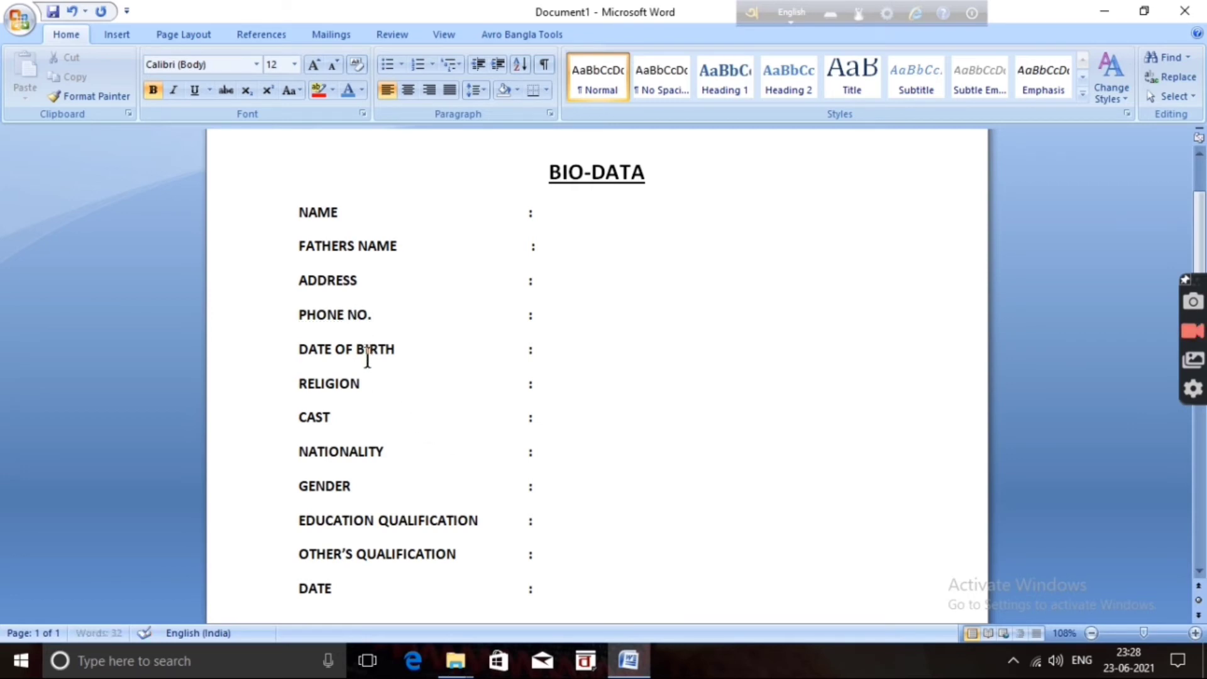
pyautogui.click(375, 316)
pyautogui.press('BackSpace')
# Type the test word FOUNT after the ADDRESS colon, unbold it, and delete it.
pyautogui.rightClick(334, 283)
pyautogui.press('Escape')
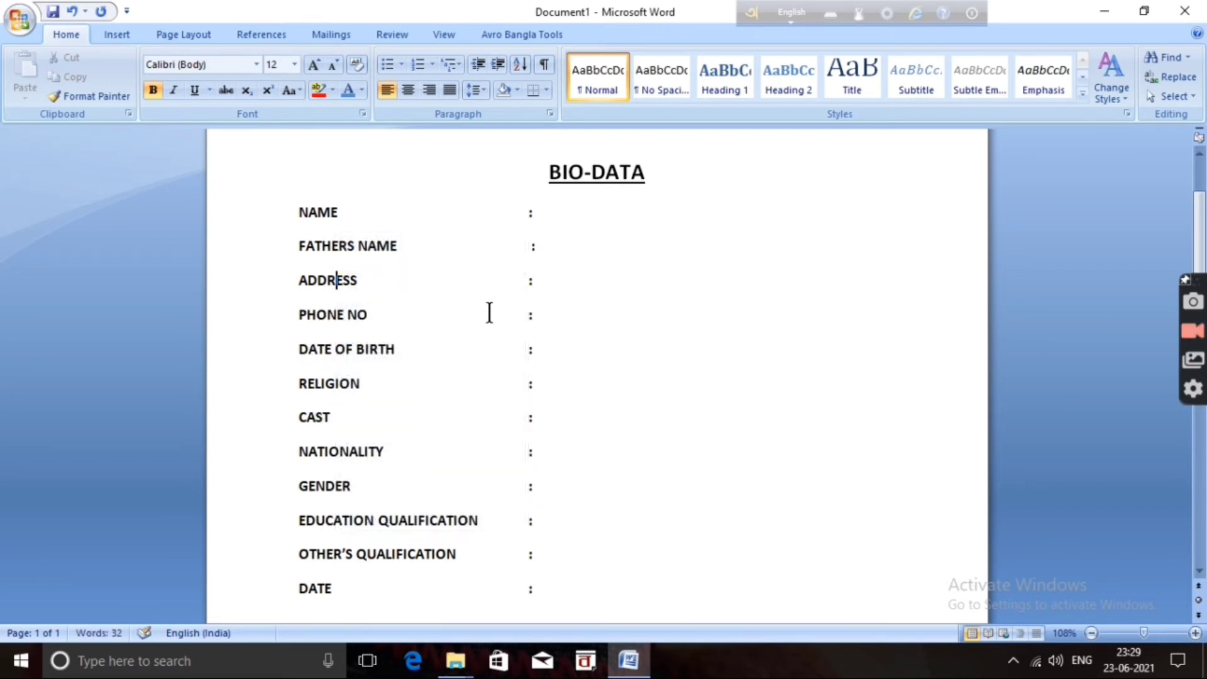
pyautogui.click(609, 286)
pyautogui.write('FO')
pyautogui.write('UN')
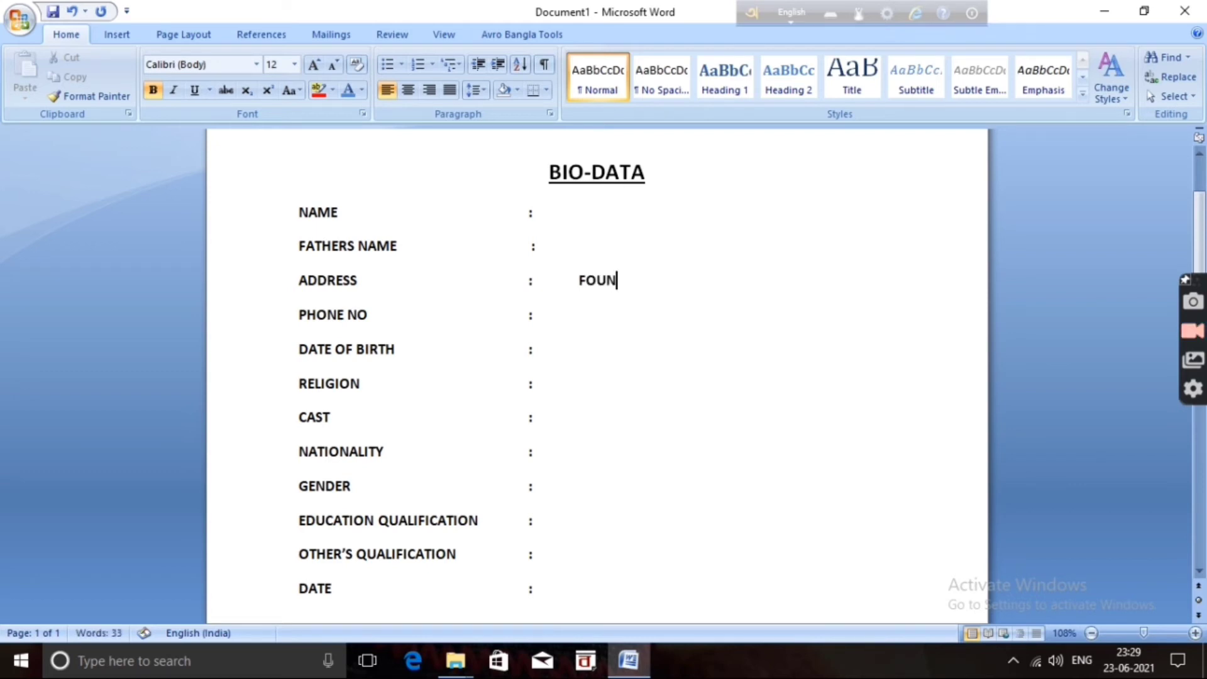
pyautogui.write('T')
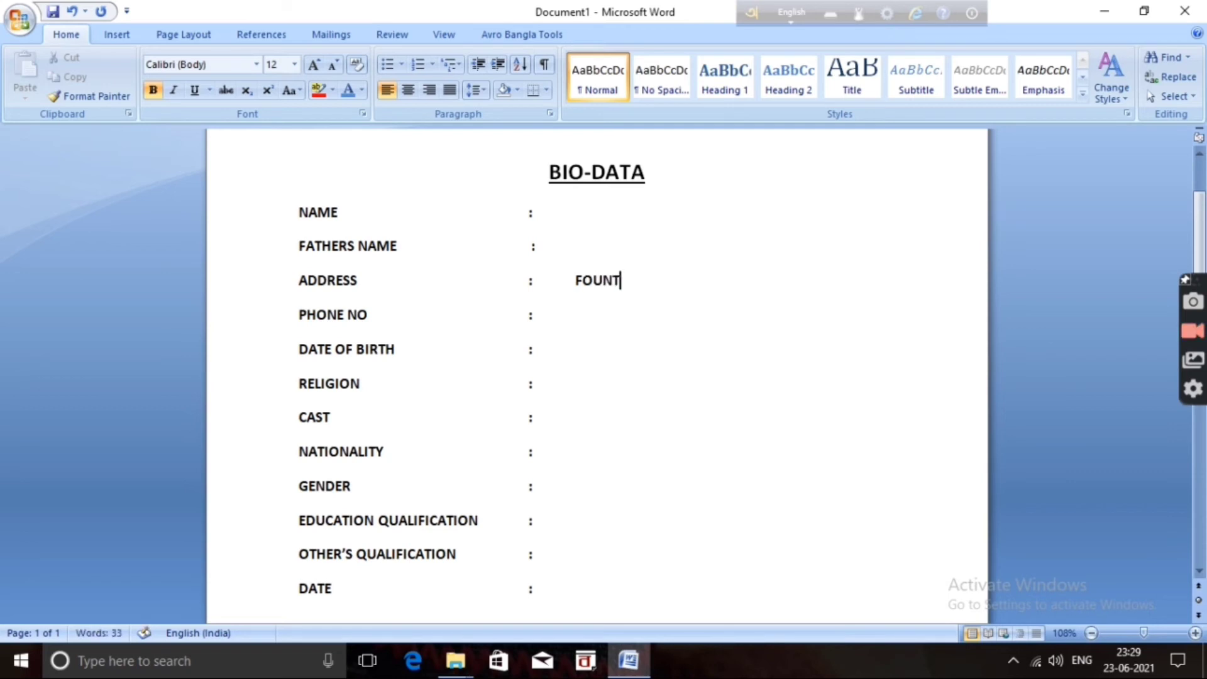
pyautogui.moveTo(648, 285); pyautogui.dragTo(574, 279)
pyautogui.click(154, 88)
pyautogui.press('Delete')
# Type another test word, correct it to 'font' via spelling suggestions, then delete it.
pyautogui.write('u')
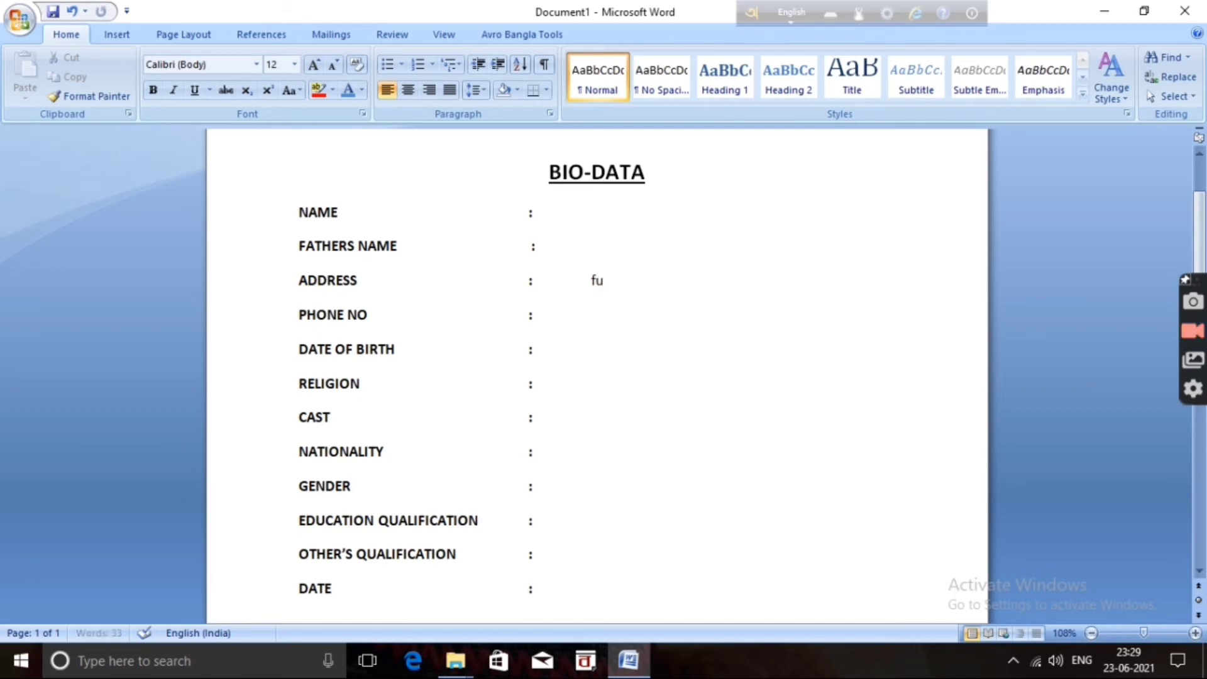
pyautogui.write('nt')
pyautogui.hotkey('ctrl', 'z')
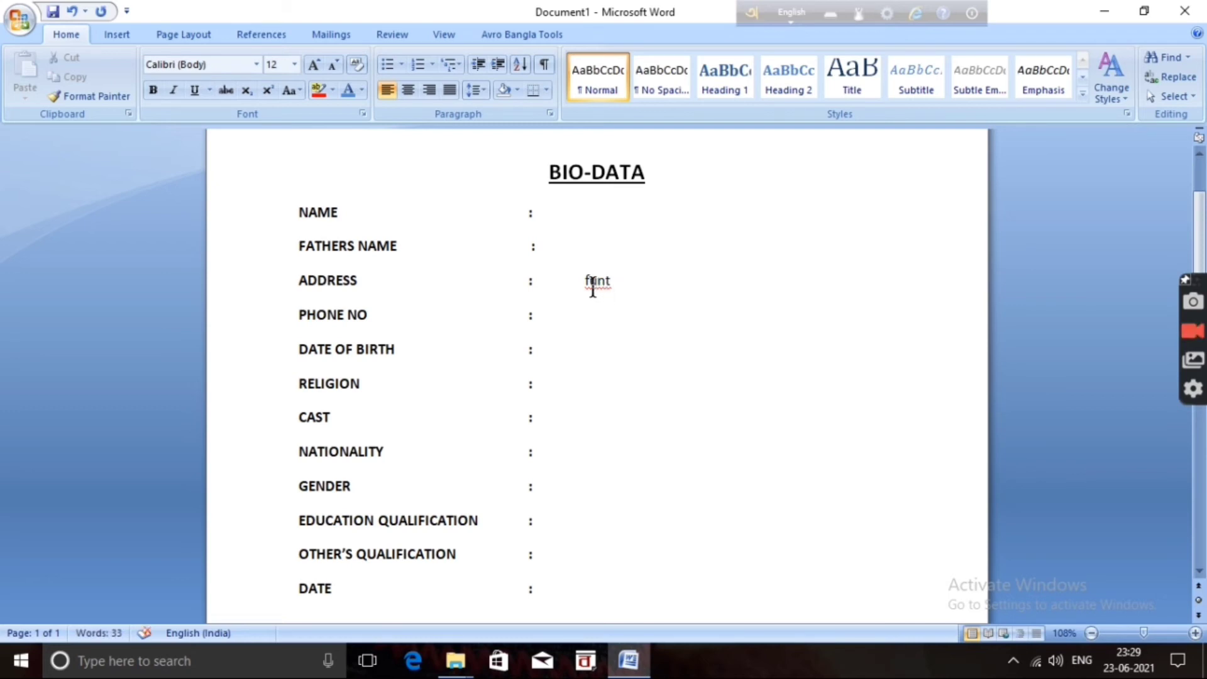
pyautogui.rightClick(597, 283)
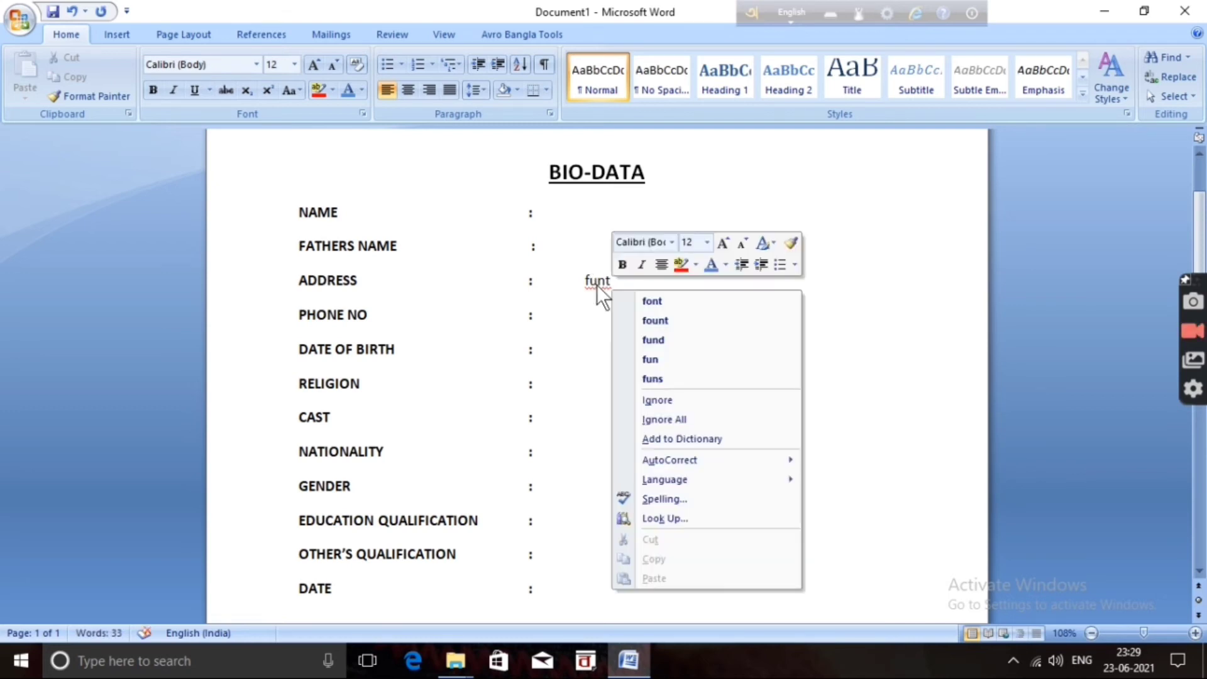
pyautogui.click(665, 306)
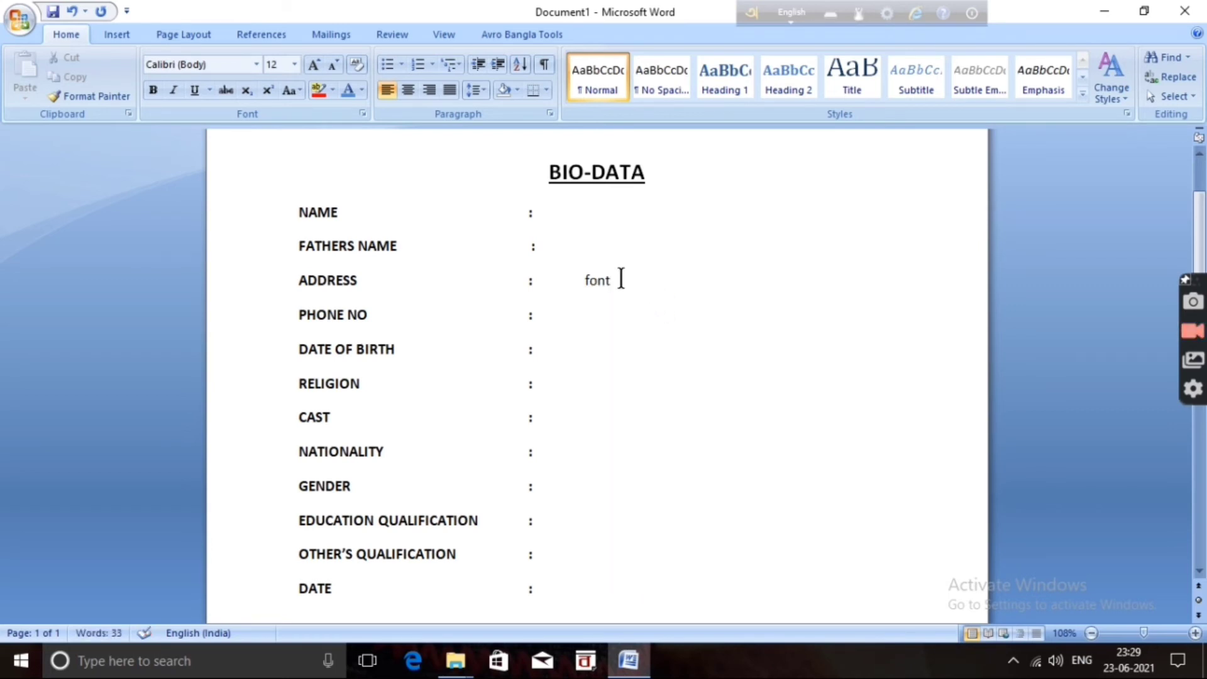
pyautogui.moveTo(631, 285); pyautogui.dragTo(572, 281)
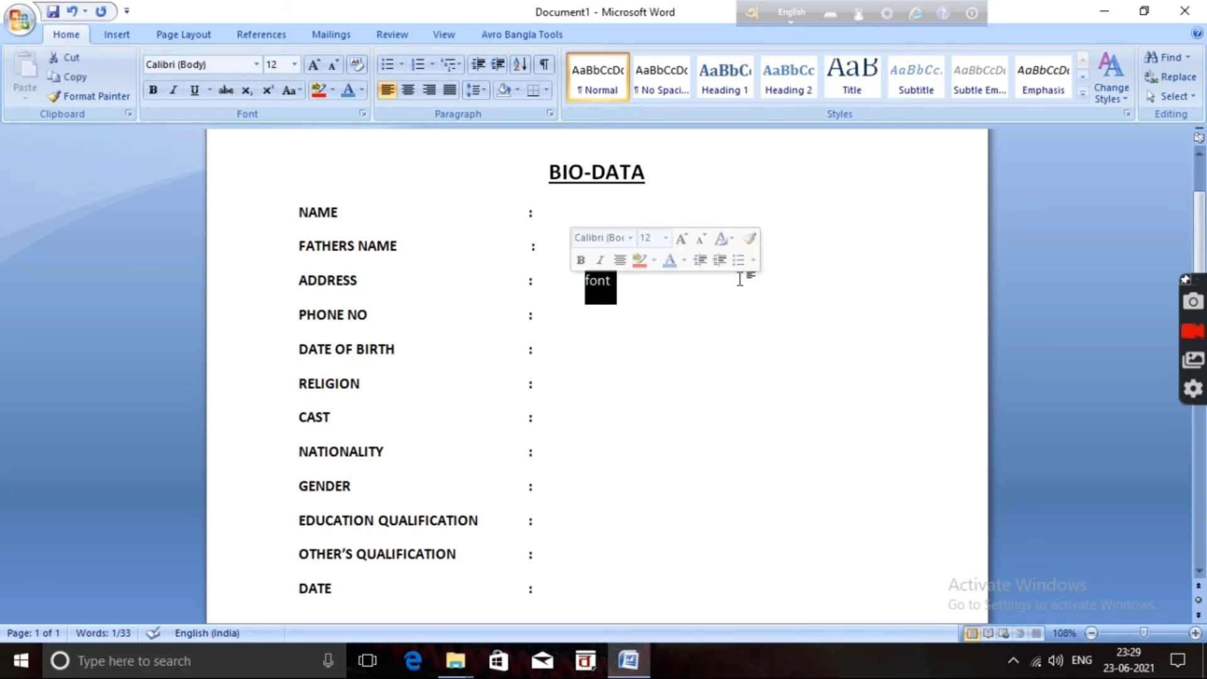
pyautogui.press('Delete')
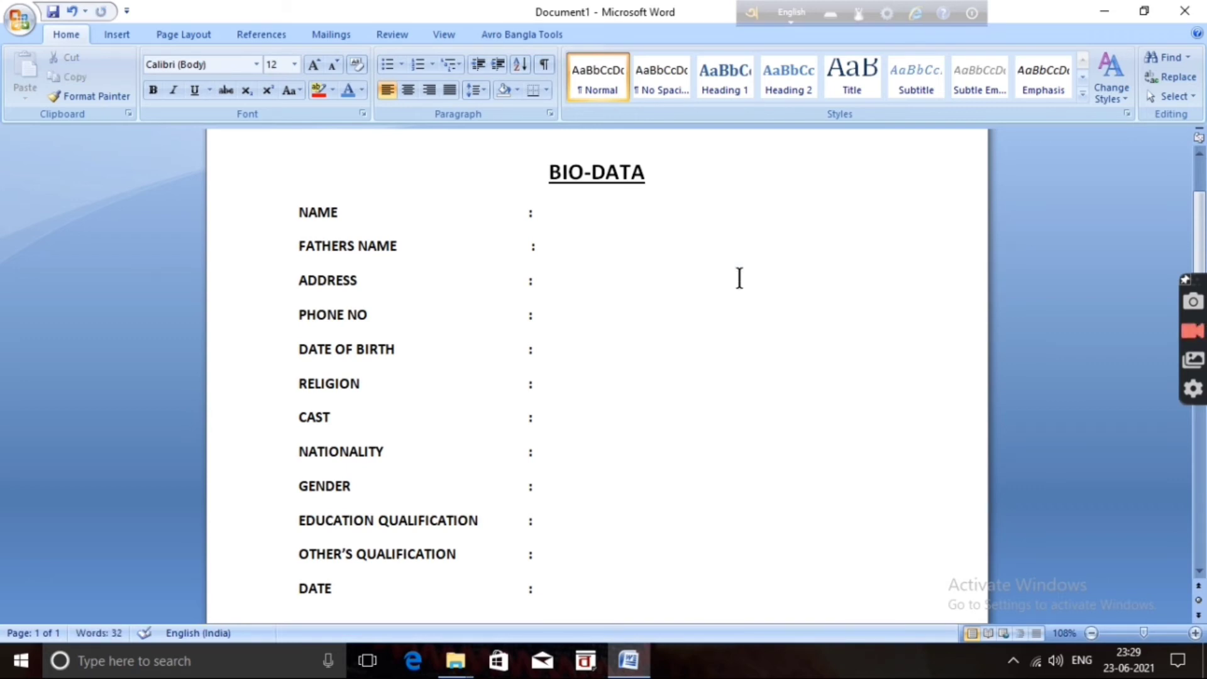
pyautogui.scroll(-5, 601, 289)
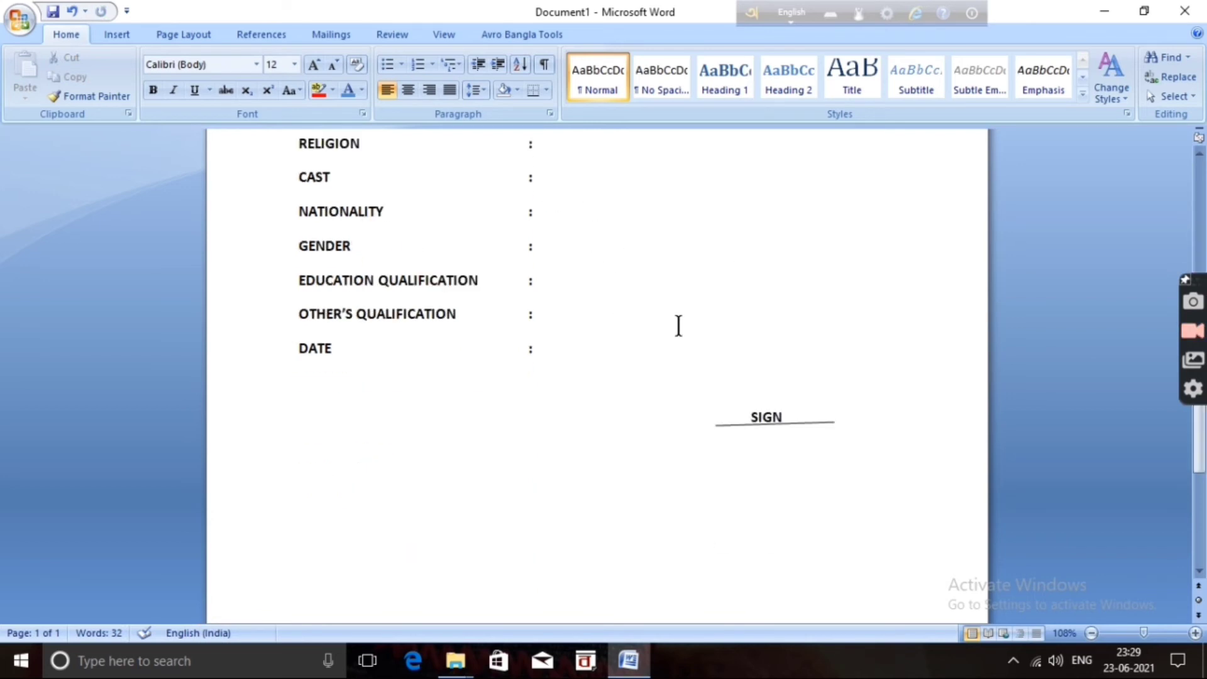
pyautogui.scroll(3, 731, 353)
pyautogui.scroll(4, 730, 352)
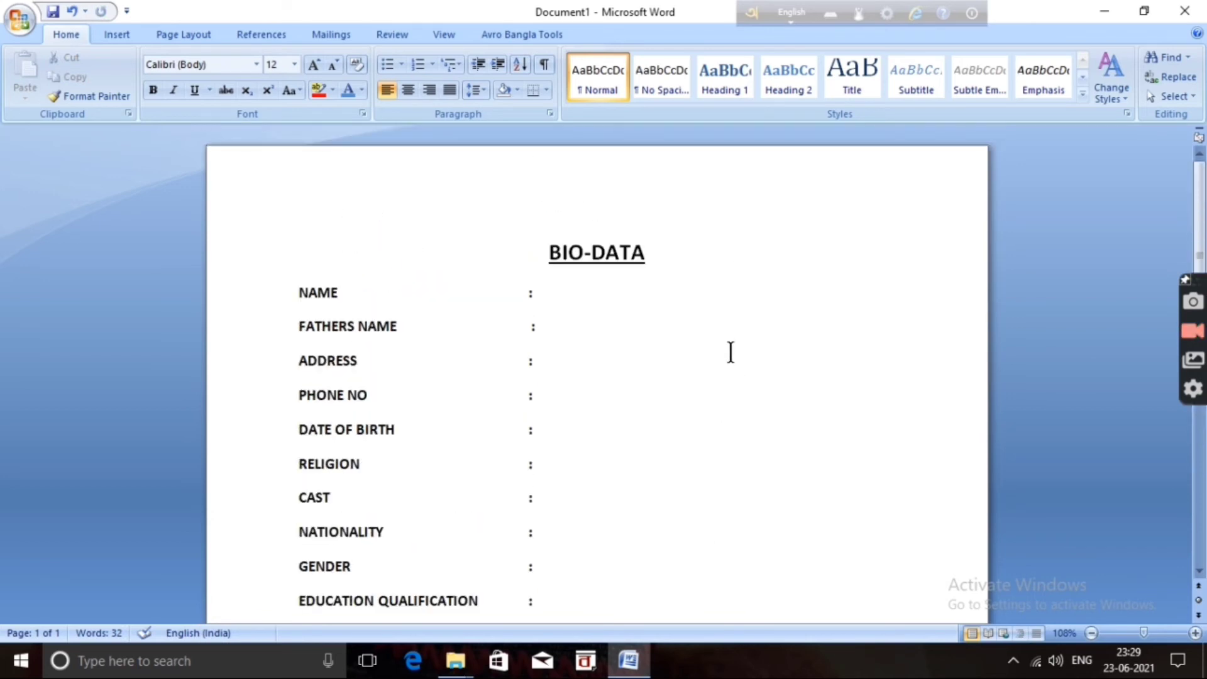
pyautogui.scroll(-3, 549, 319)
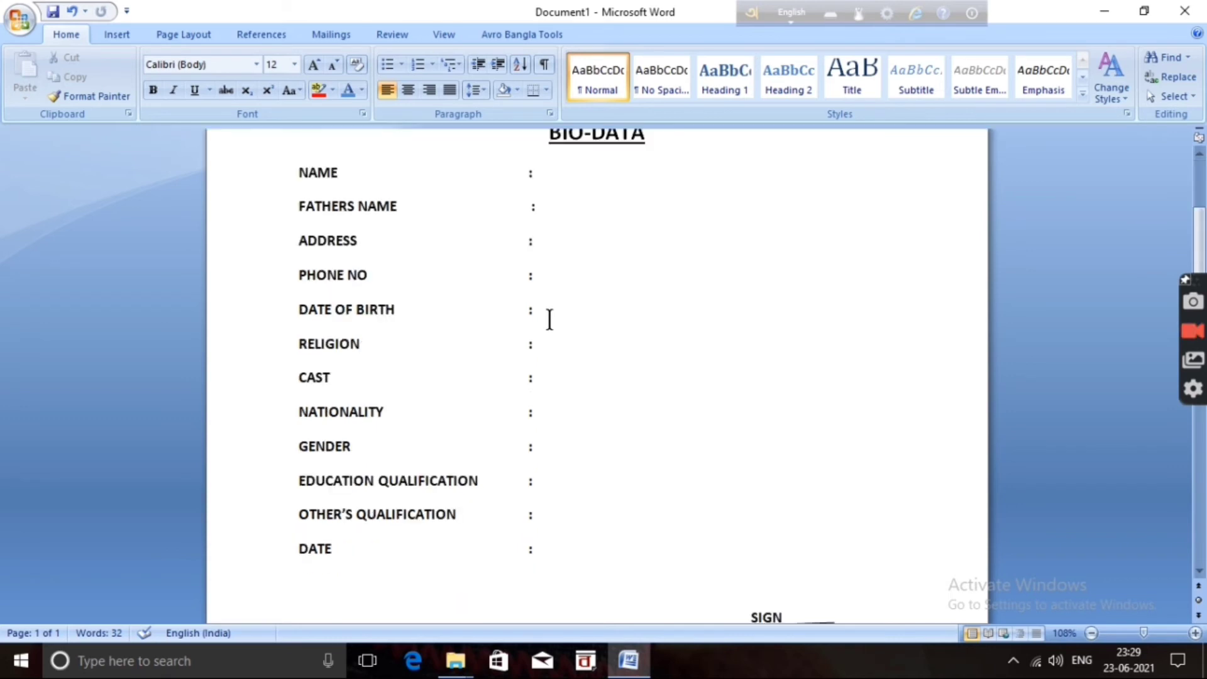
pyautogui.scroll(3, 550, 320)
pyautogui.click(559, 301)
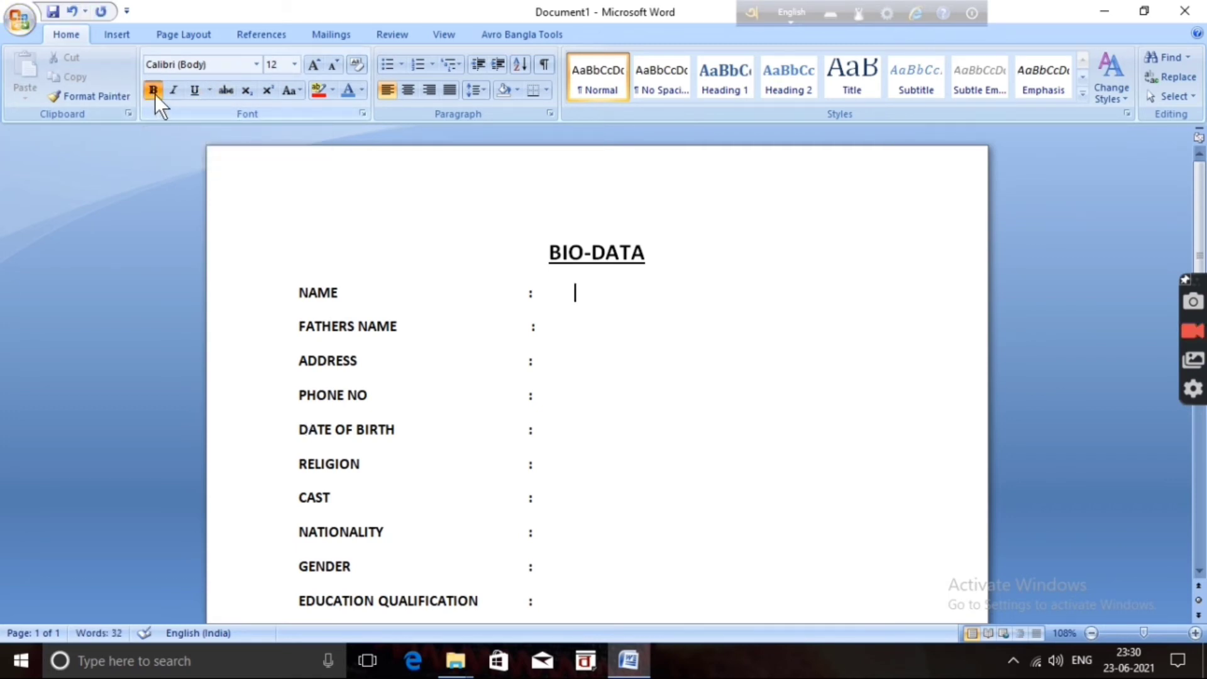
pyautogui.click(171, 89)
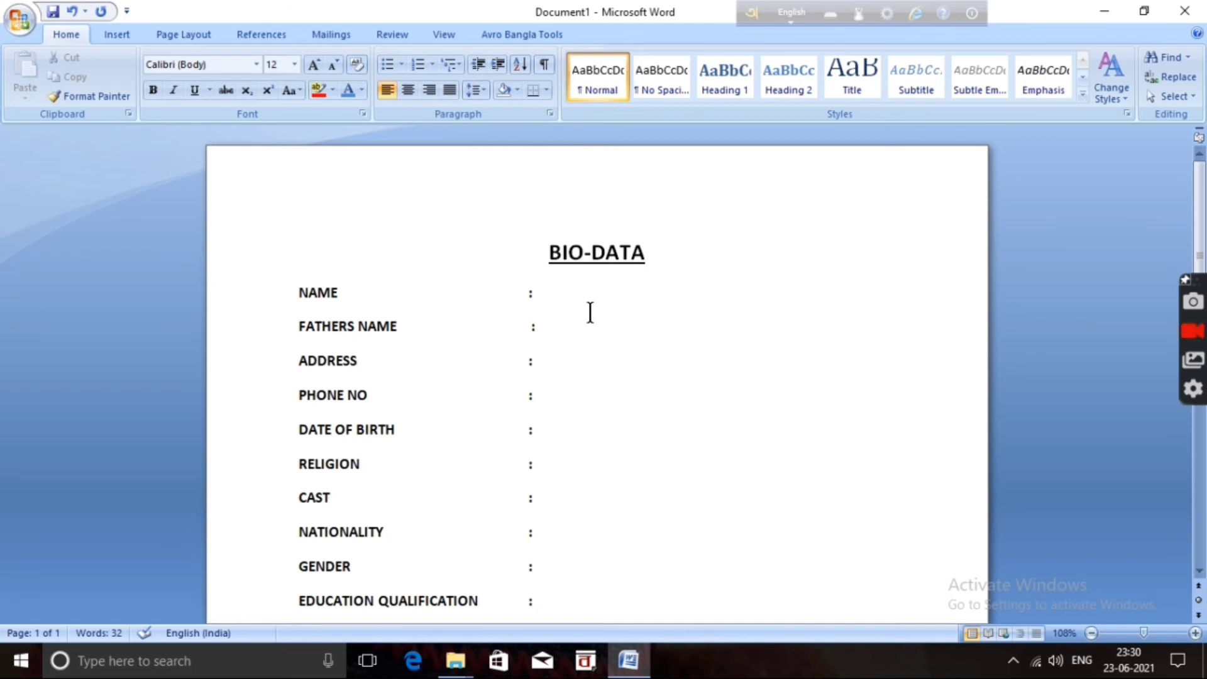
pyautogui.click(534, 296)
pyautogui.press('space')
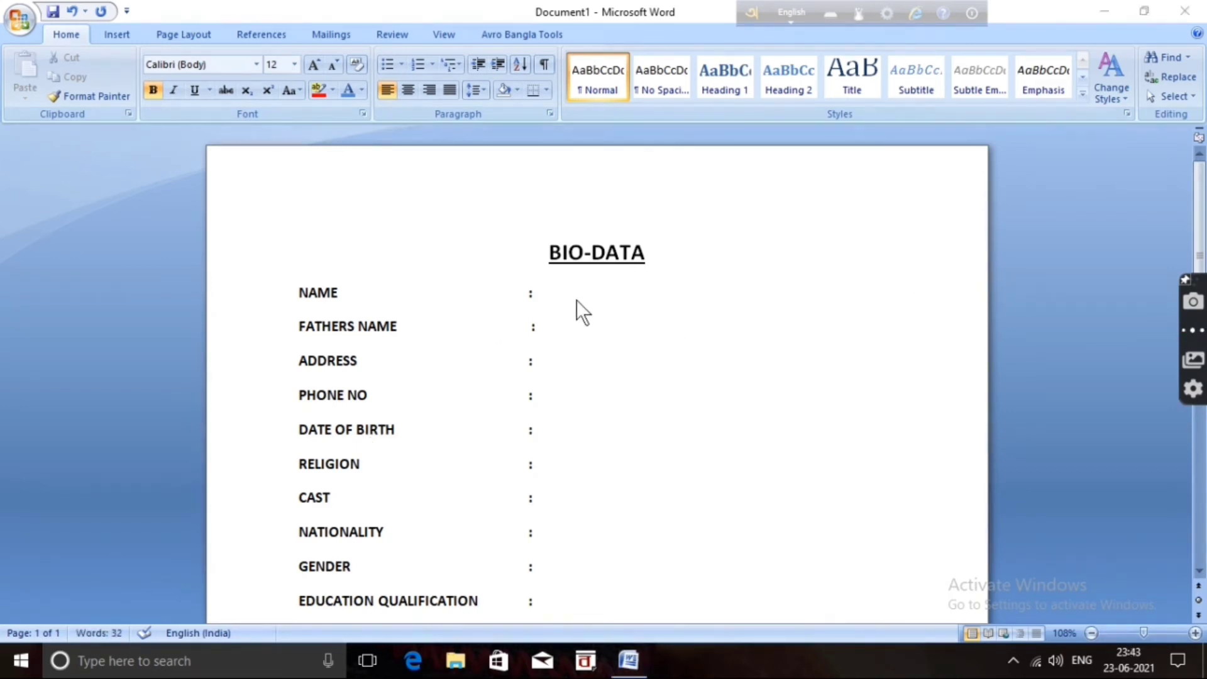
pyautogui.click(558, 295)
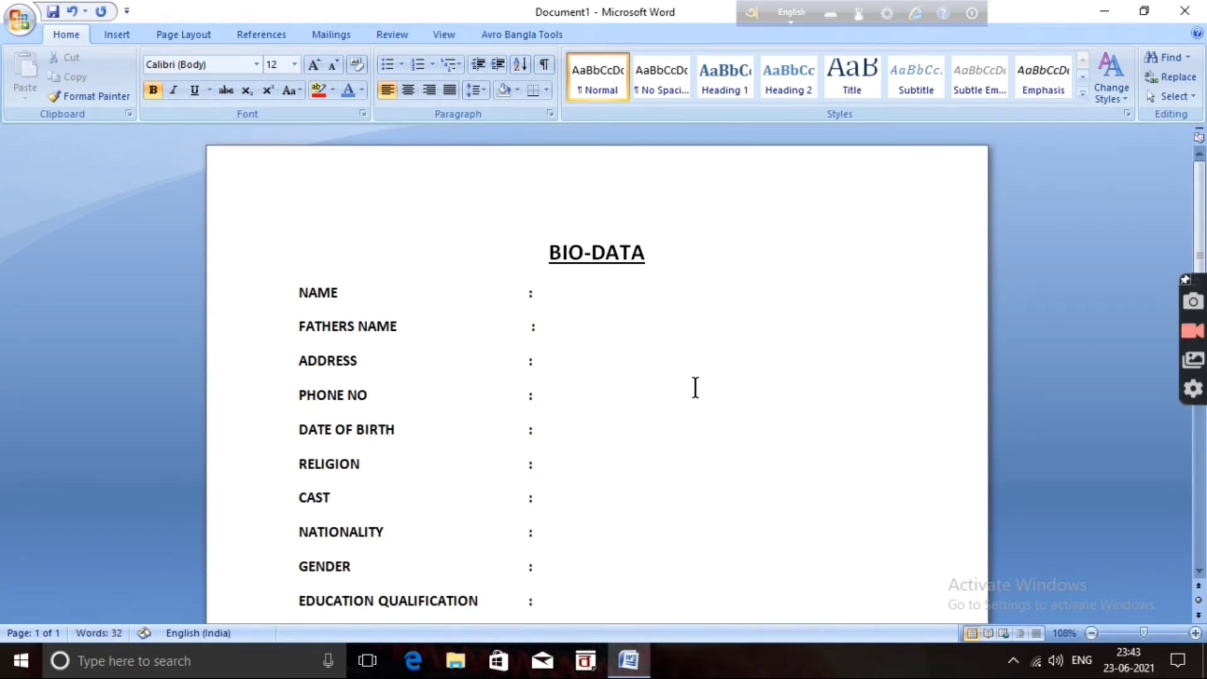
pyautogui.press('Tab')
pyautogui.click(571, 321)
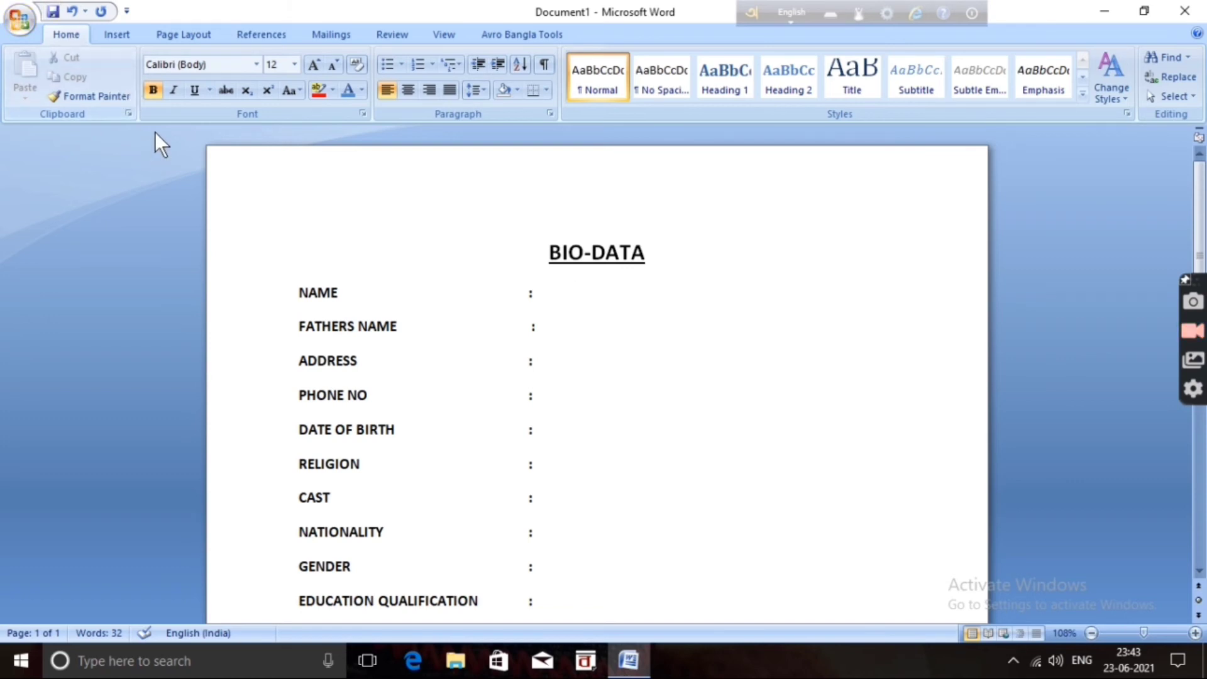
pyautogui.click(153, 89)
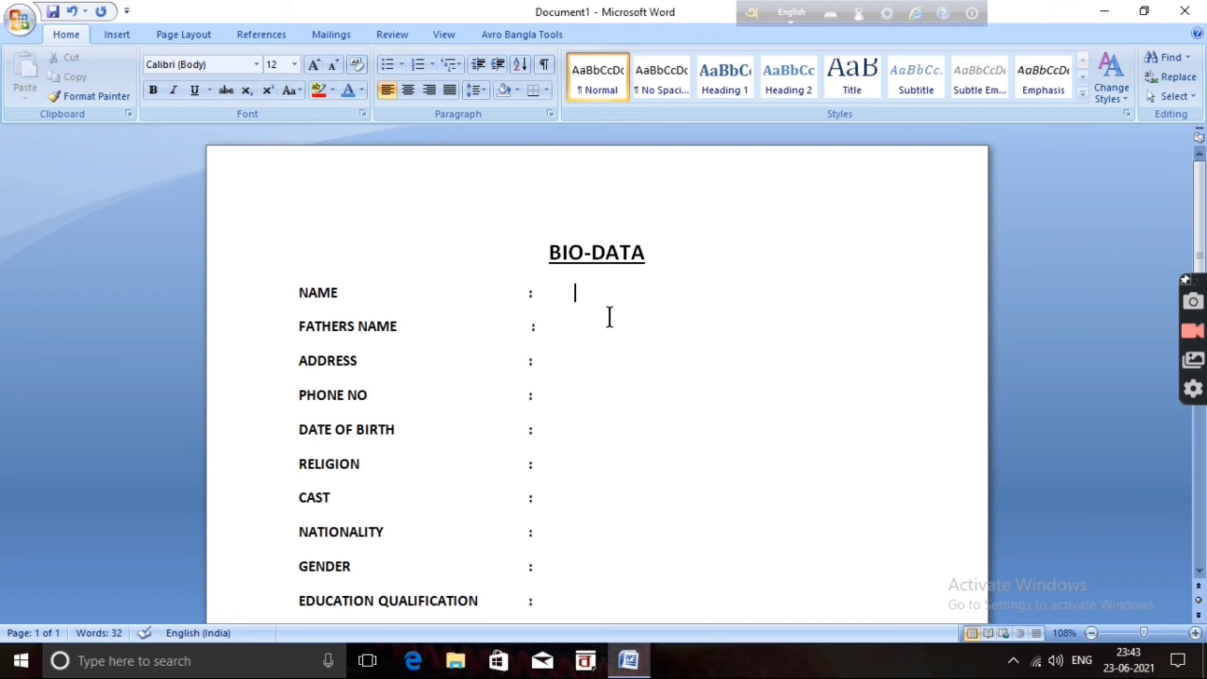
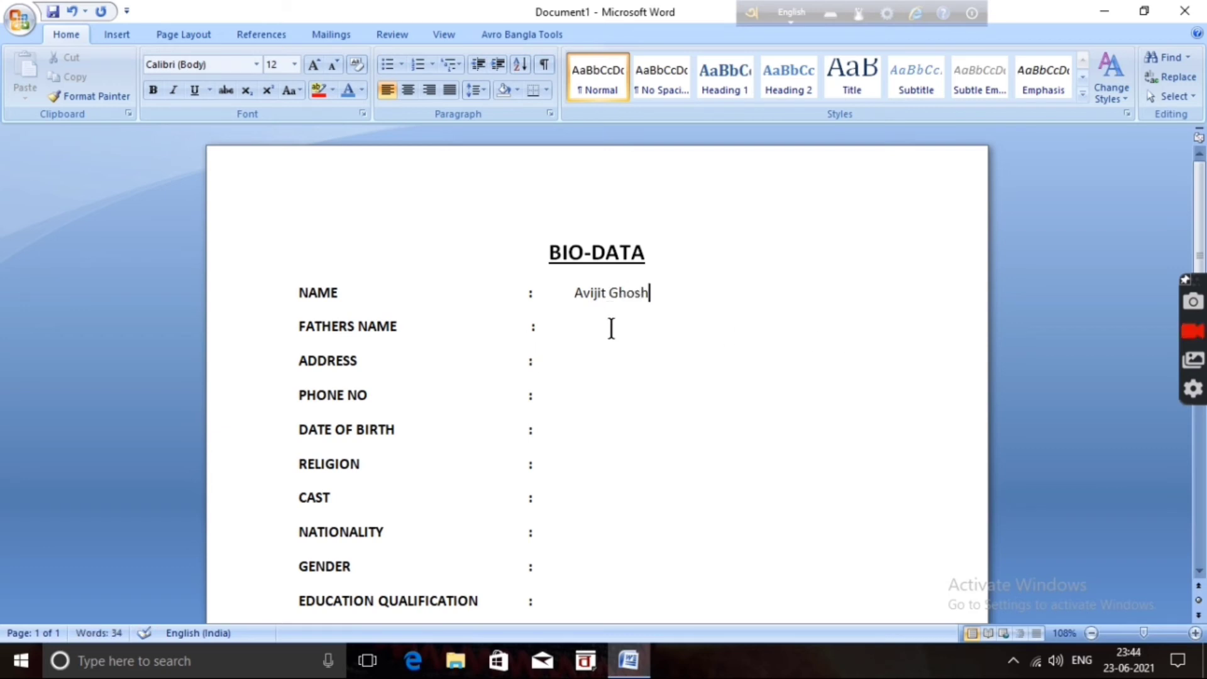
# Enter the applicant's full name in the NAME field and remove the stray blank line.
pyautogui.press('Return')
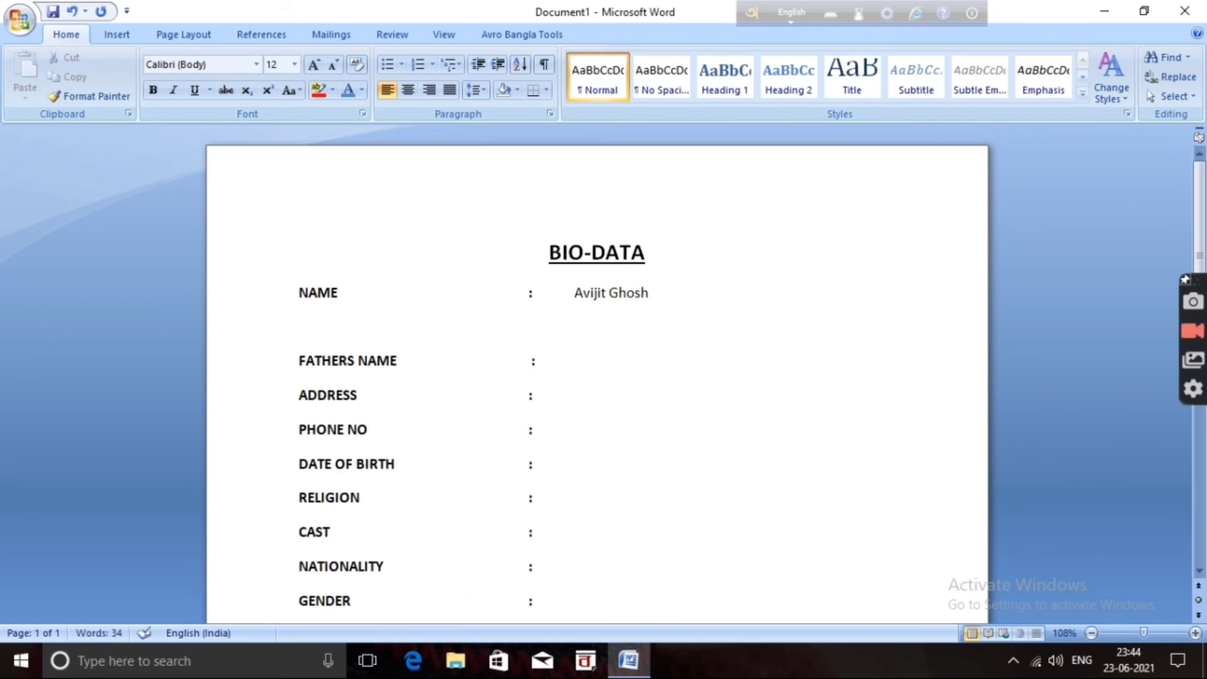
pyautogui.press('BackSpace')
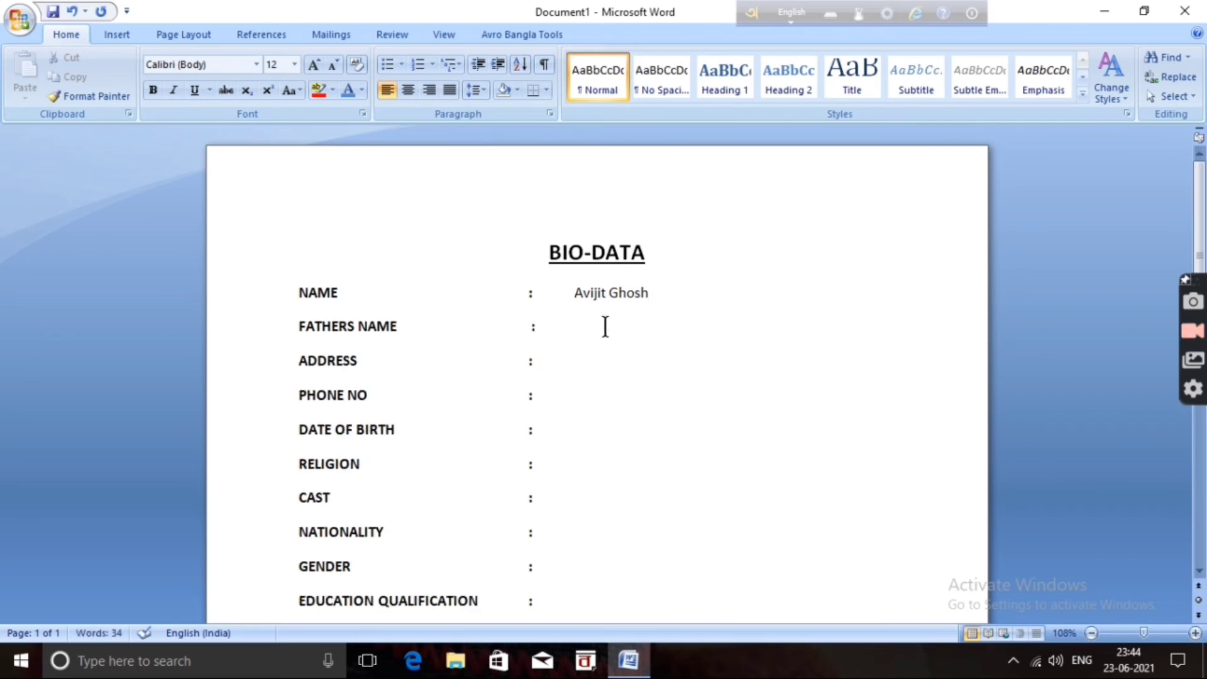
pyautogui.click(536, 326)
# Add the apostrophe so the label reads FATHER'S NAME and tab to its value column.
pyautogui.write("'")
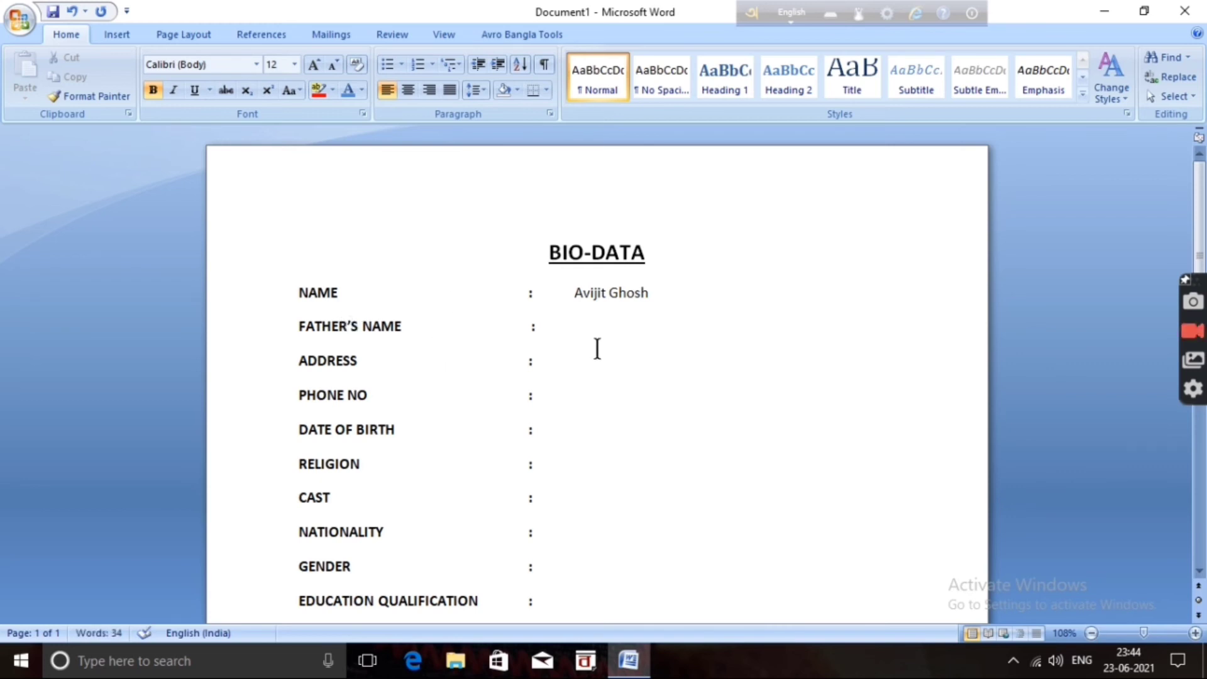
pyautogui.click(550, 336)
pyautogui.press('Tab')
# Type the father's full name in the FATHER'S NAME field, fixing typos.
pyautogui.write('sa')
pyautogui.press('BackSpace')
pyautogui.press('BackSpace')
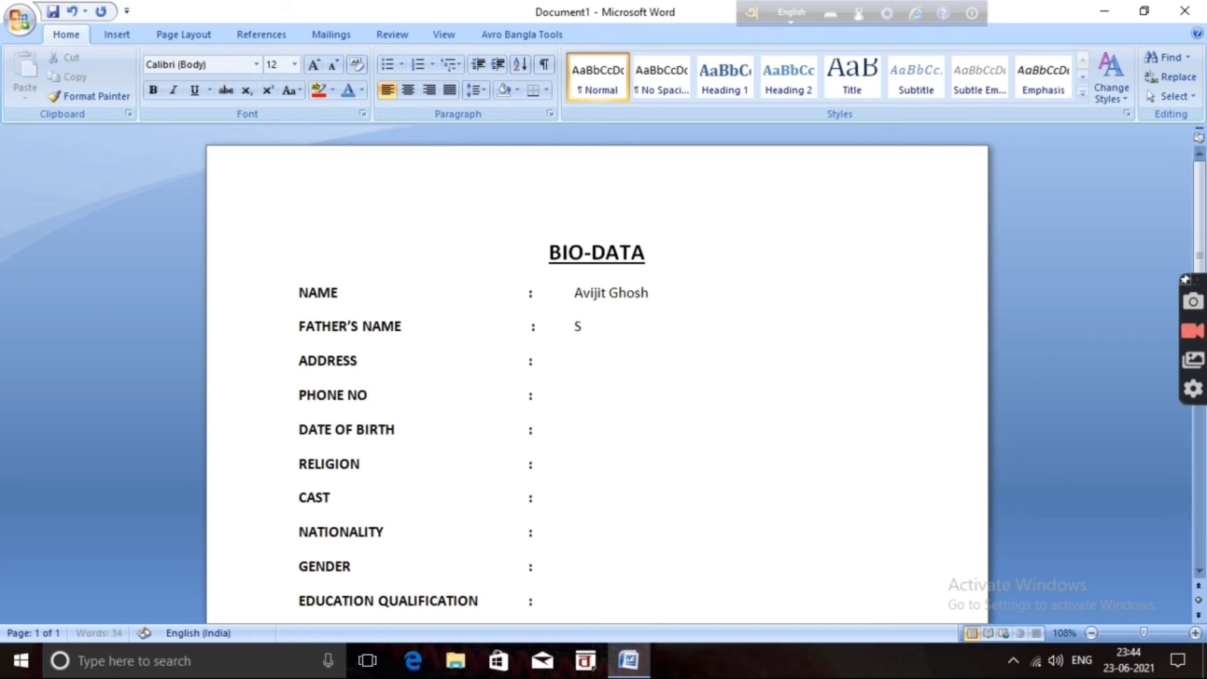
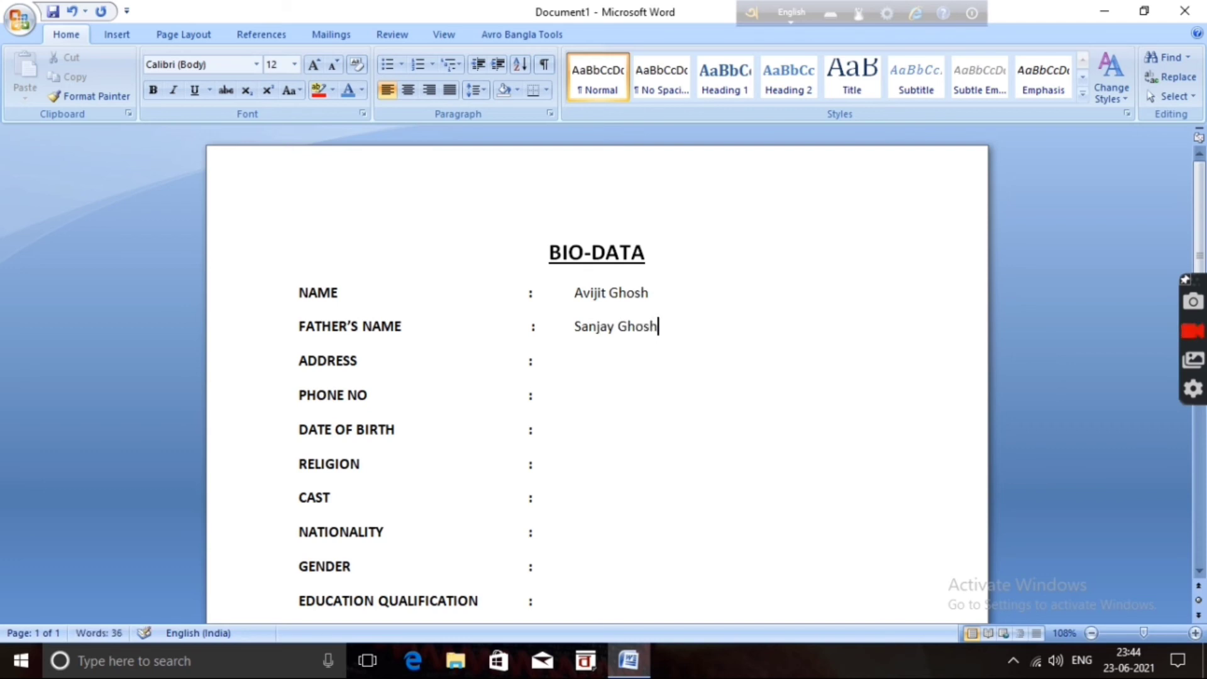
pyautogui.click(577, 361)
# Enter the two-line postal address in the ADDRESS field, aligned in the value column.
pyautogui.write('fa')
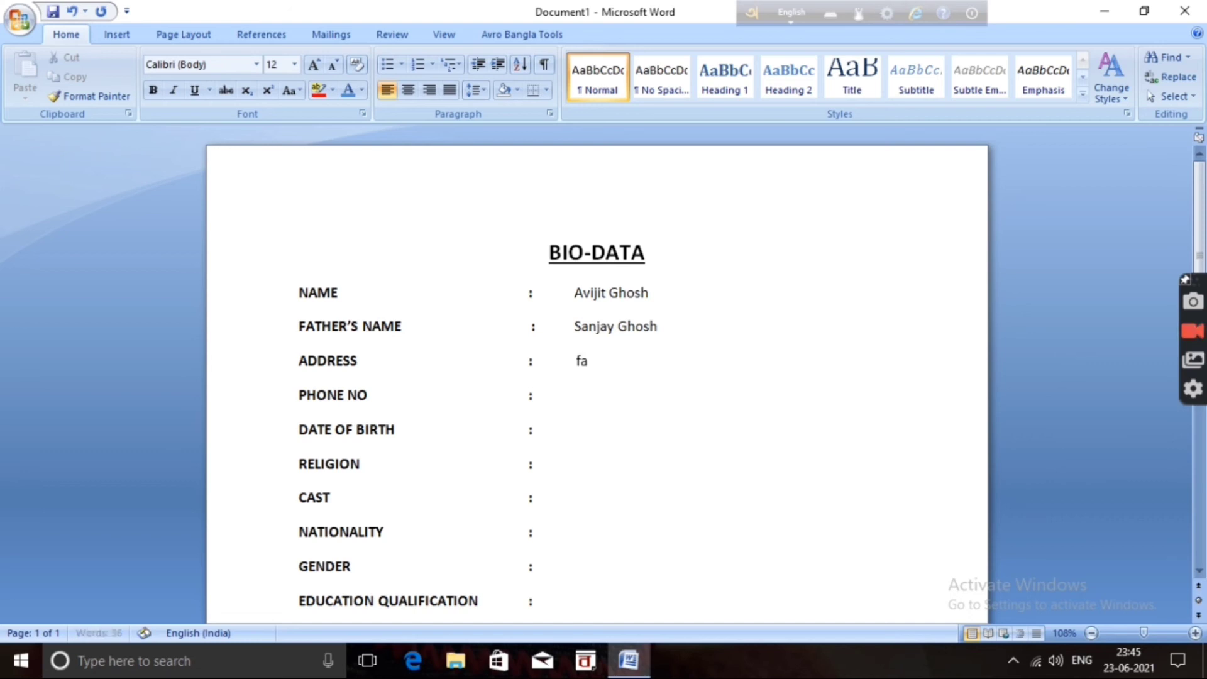
pyautogui.write('r')
pyautogui.press('BackSpace')
pyautogui.press('BackSpace')
pyautogui.press('BackSpace')
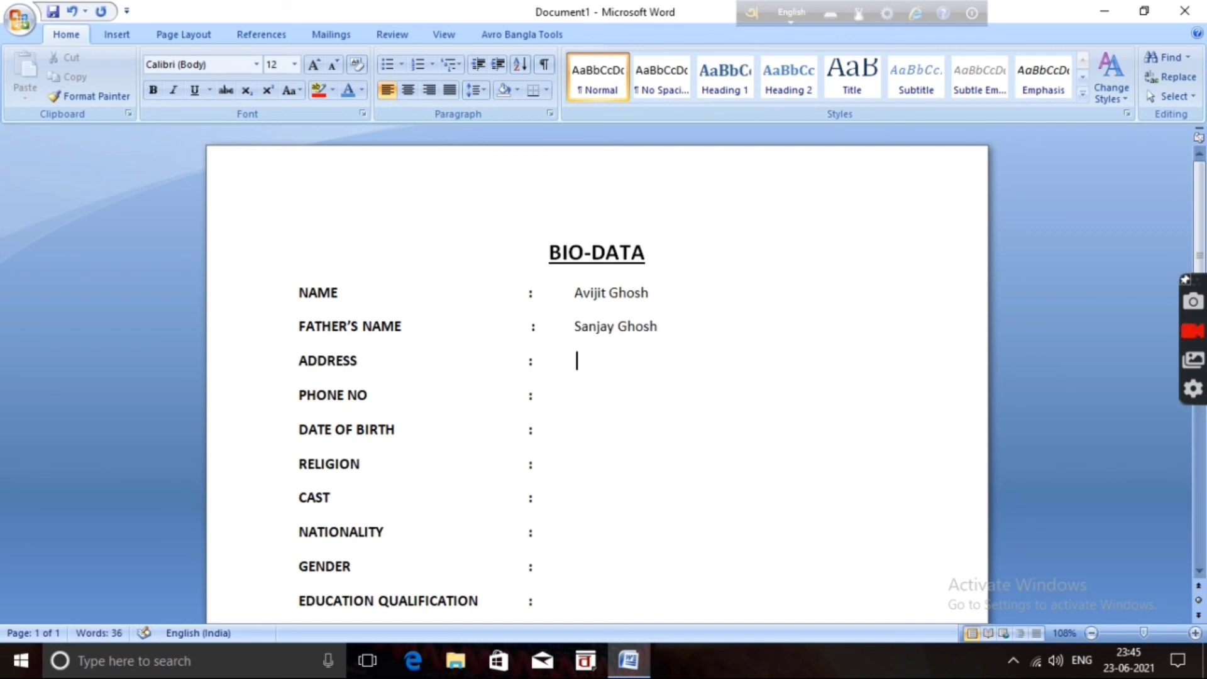
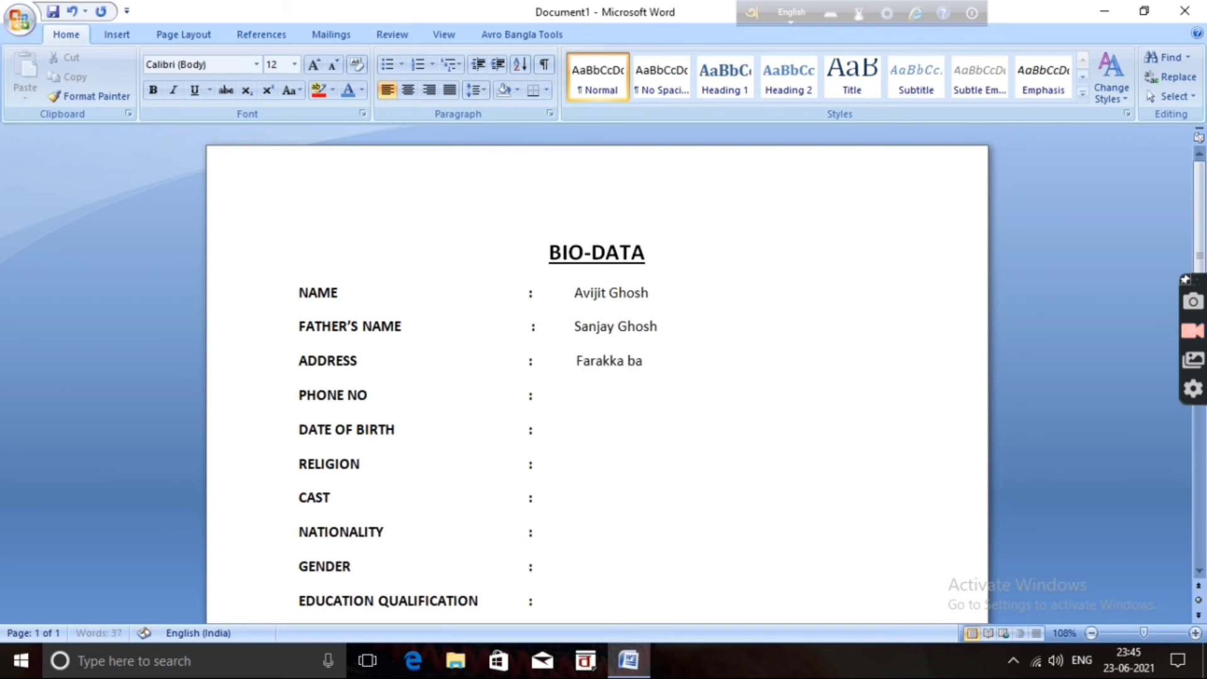
pyautogui.press('Return')
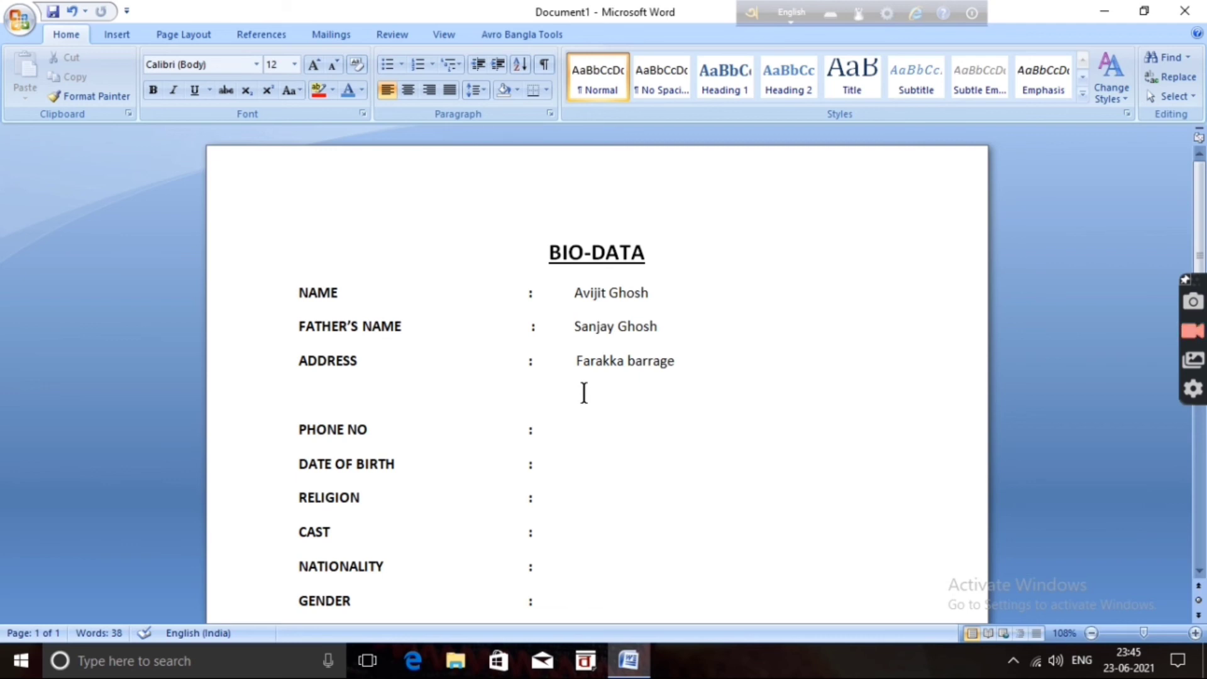
pyautogui.press('Tab')
pyautogui.press('Tab')
pyautogui.press('Tab')
pyautogui.press('Tab')
pyautogui.press('Tab')
pyautogui.press('Tab')
pyautogui.write('b')
pyautogui.press('BackSpace')
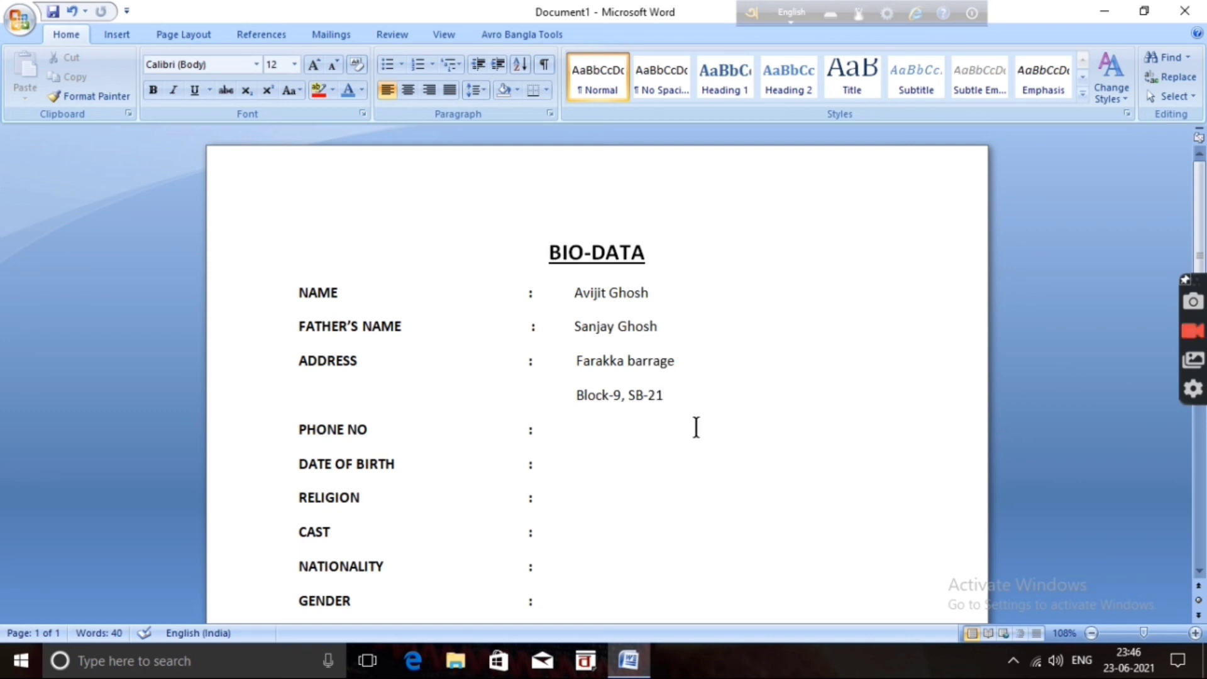
# Tab to the PHONE NO value column with bold turned off.
pyautogui.click(571, 437)
pyautogui.hotkey('ctrl', 'b')
pyautogui.press('Tab')
pyautogui.hotkey('ctrl', 'b')
pyautogui.scroll(-3, 592, 476)
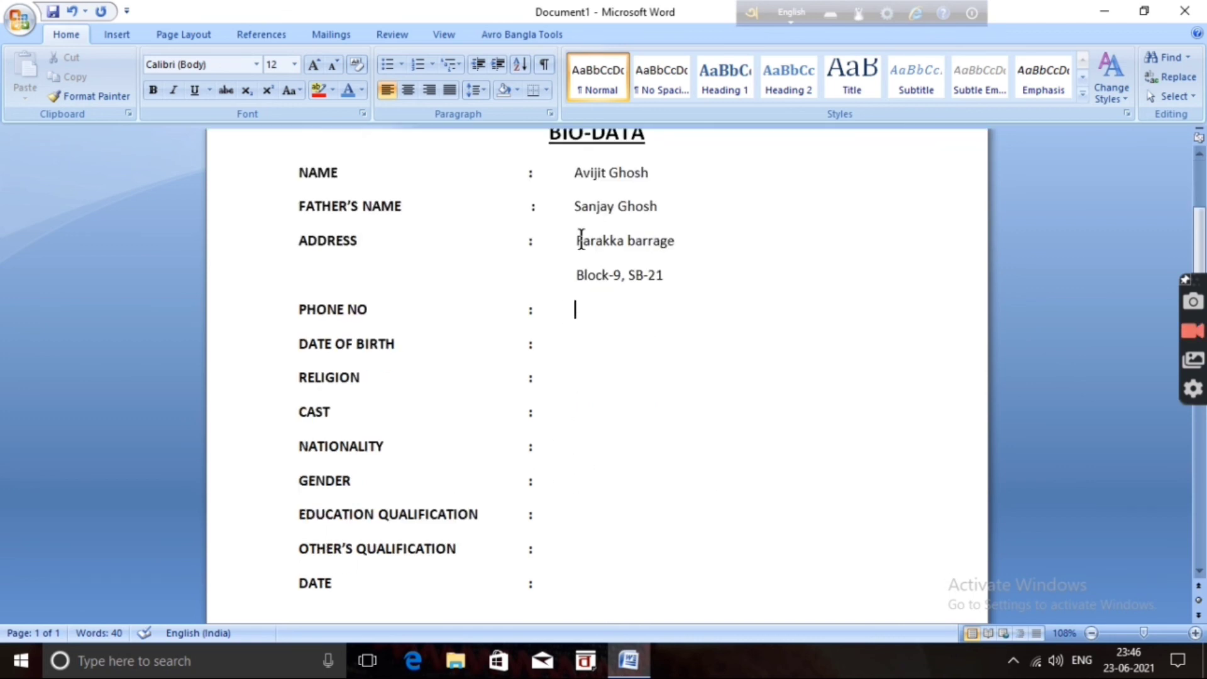
pyautogui.moveTo(585, 481); pyautogui.dragTo(588, 513)
pyautogui.click(566, 345)
pyautogui.press('Tab')
pyautogui.click(591, 381)
pyautogui.click(576, 417)
pyautogui.press('Tab')
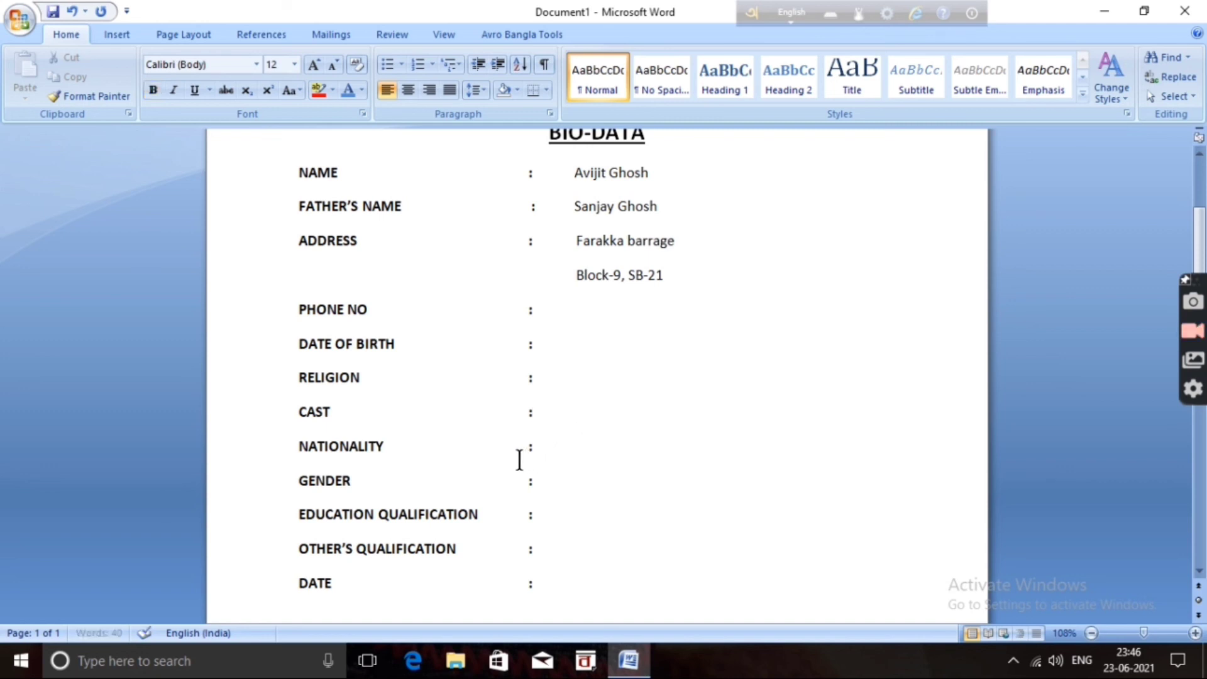
pyautogui.click(153, 90)
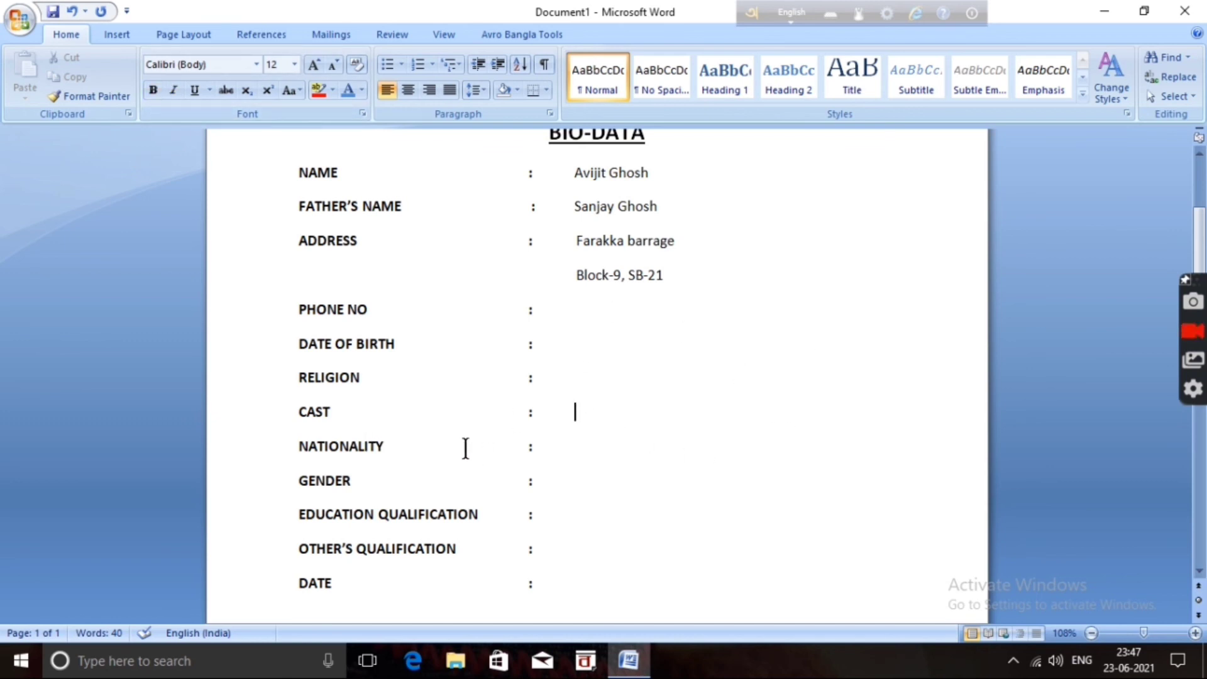
pyautogui.click(584, 453)
pyautogui.press('Tab')
pyautogui.scroll(-3, 500, 494)
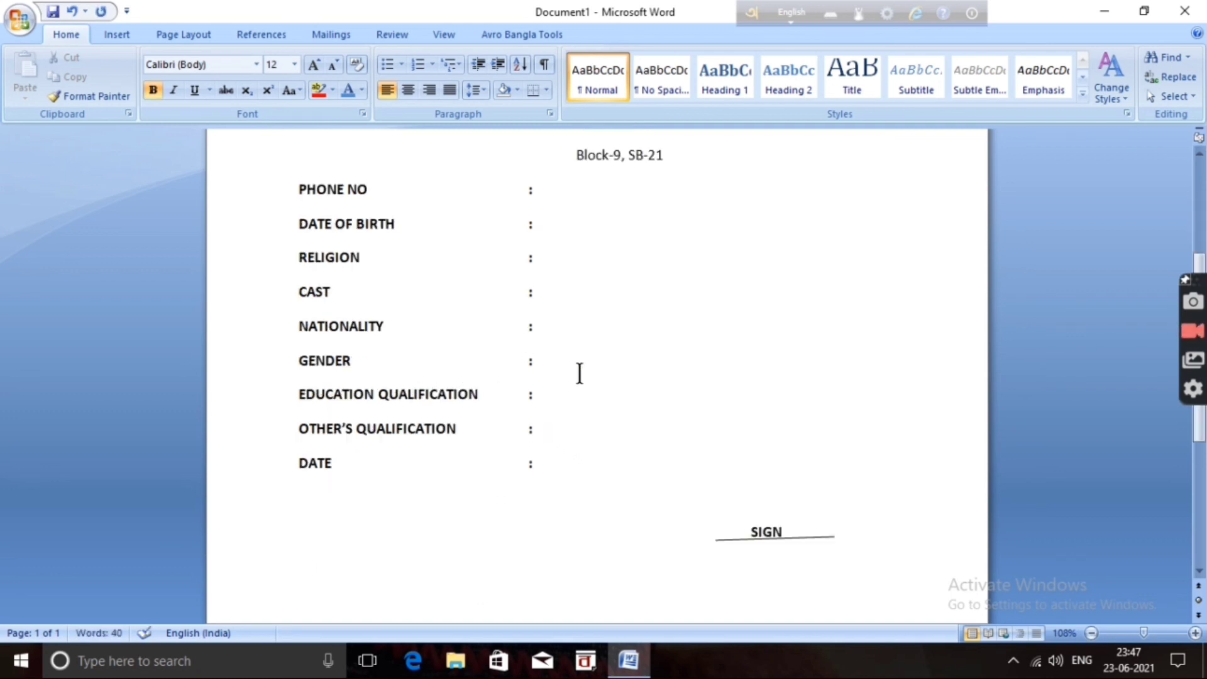
pyautogui.click(600, 363)
pyautogui.click(596, 396)
pyautogui.click(584, 434)
pyautogui.doubleClick(596, 440)
pyautogui.click(600, 471)
pyautogui.click(743, 561)
pyautogui.scroll(5, 741, 561)
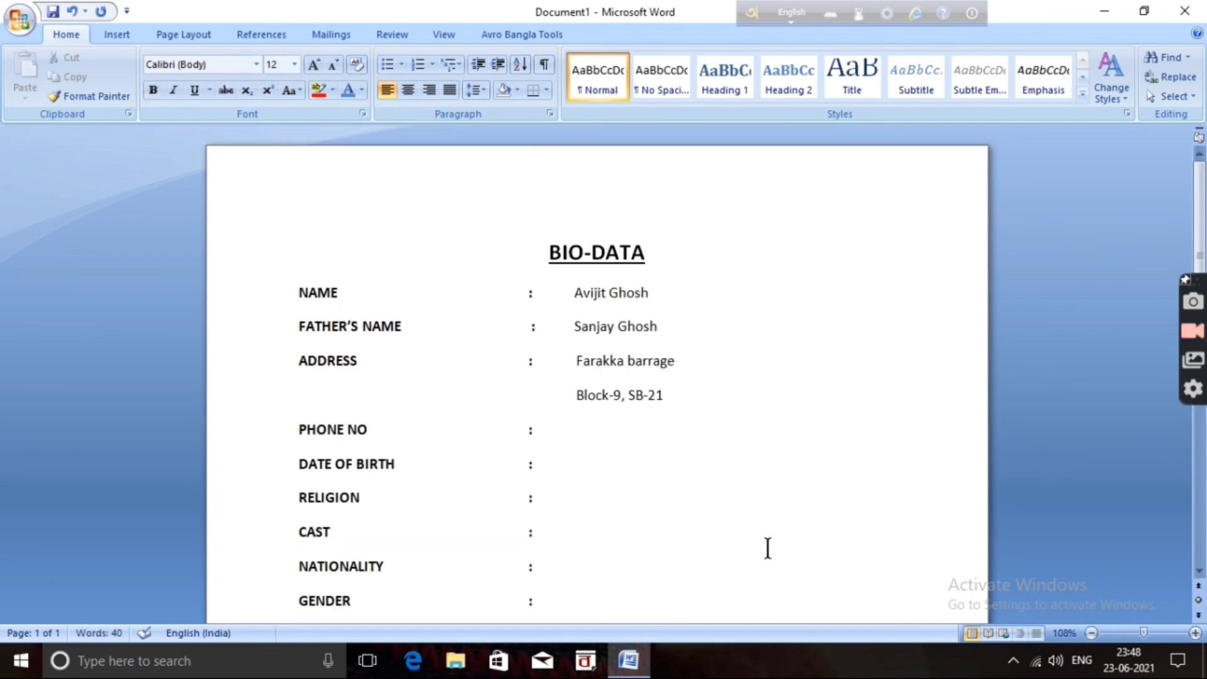